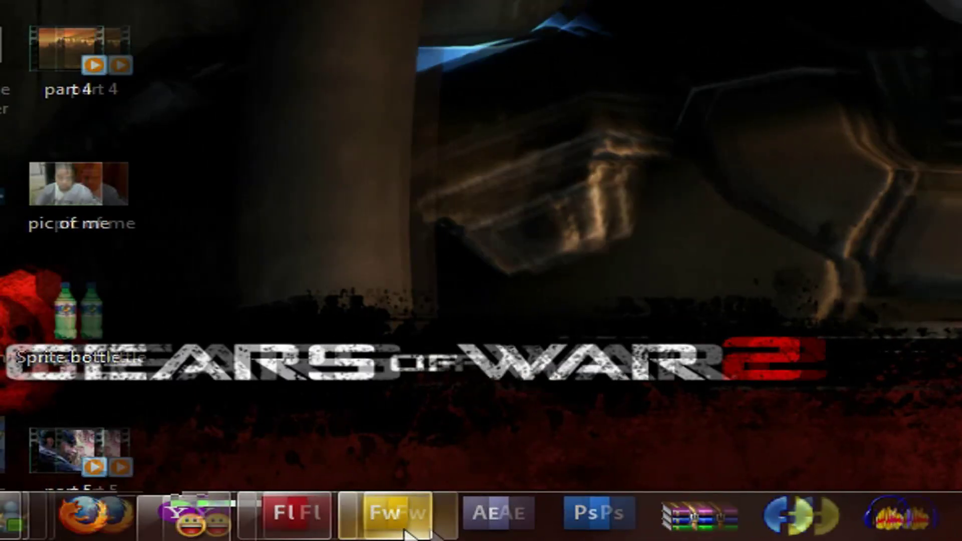
Switch to Fireworks and copy the standing Goku sprite at the end of the blue aura row in Goku.png.
{"action": "mouse_move", "coordinate": [423, 526]}
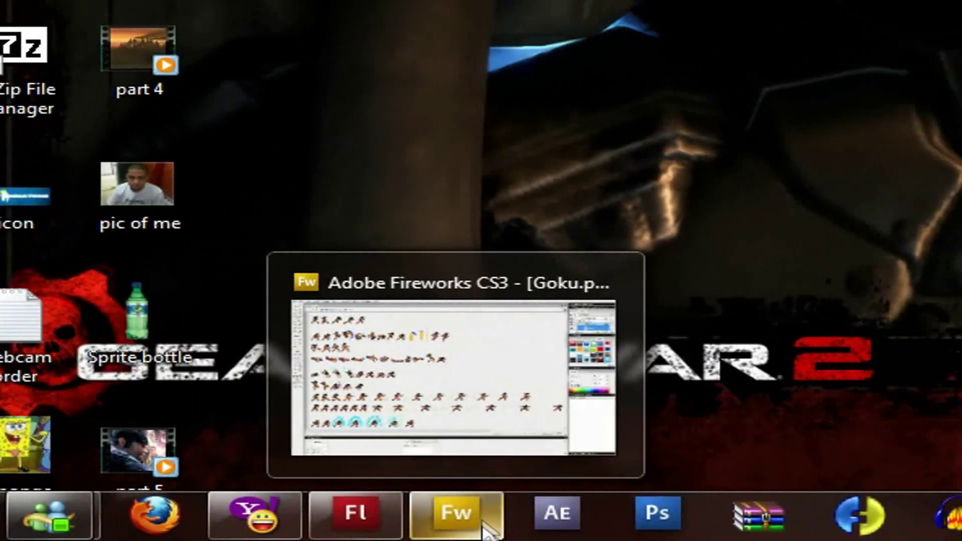
{"action": "left_click", "coordinate": [484, 529]}
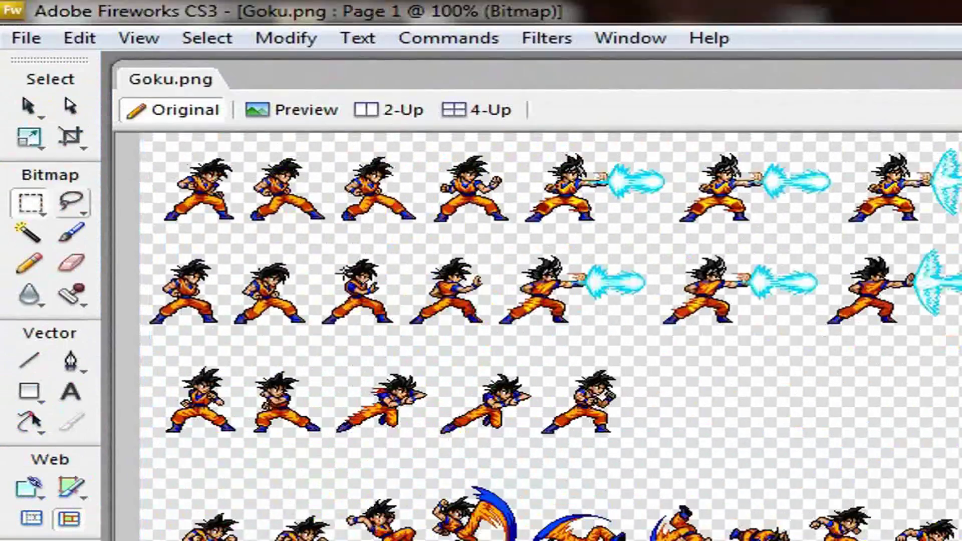
{"action": "scroll", "coordinate": [361, 282], "scroll_direction": "down", "scroll_amount": 5}
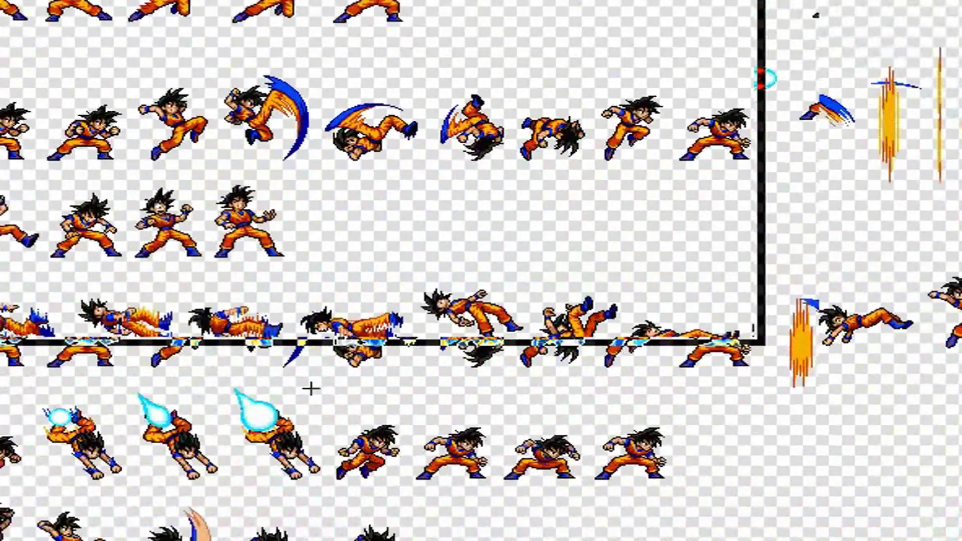
{"action": "scroll", "coordinate": [471, 400], "scroll_direction": "down", "scroll_amount": 5}
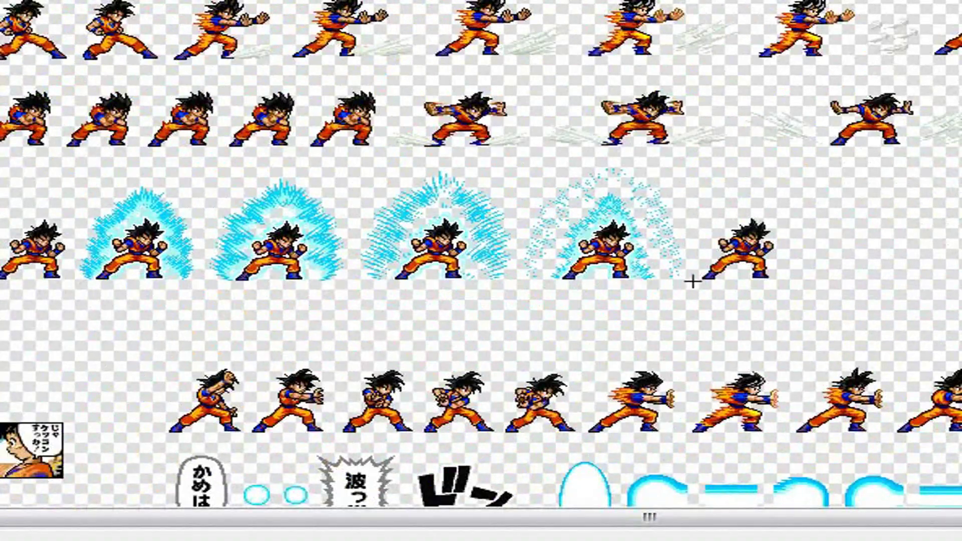
{"action": "left_click_drag", "start_coordinate": [693, 282], "coordinate": [779, 236]}
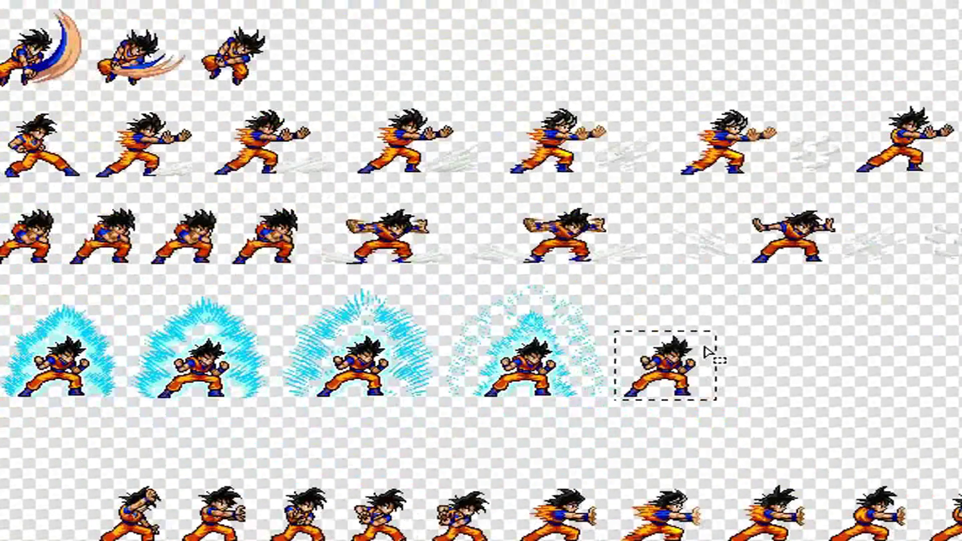
{"action": "right_click", "coordinate": [681, 289]}
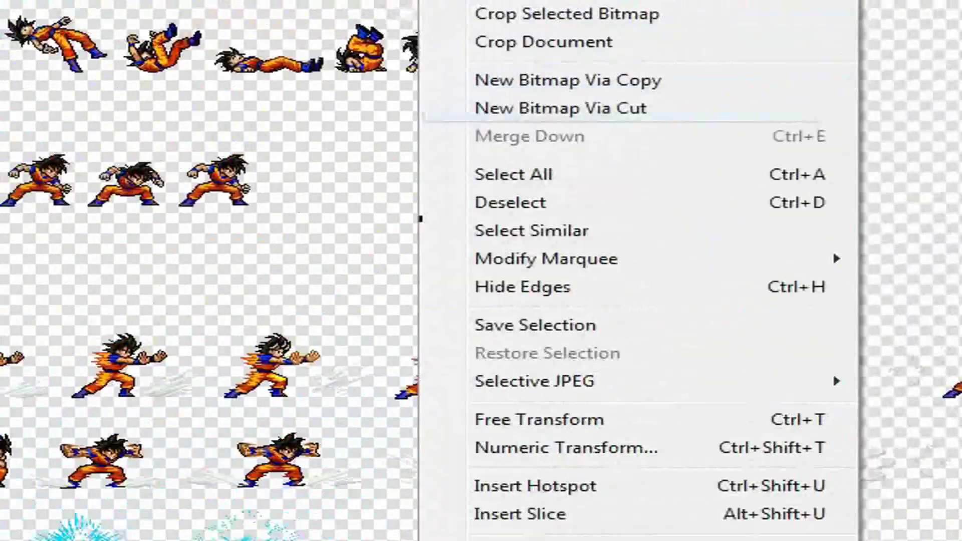
{"action": "mouse_move", "coordinate": [619, 90]}
{"action": "left_click", "coordinate": [693, 149]}
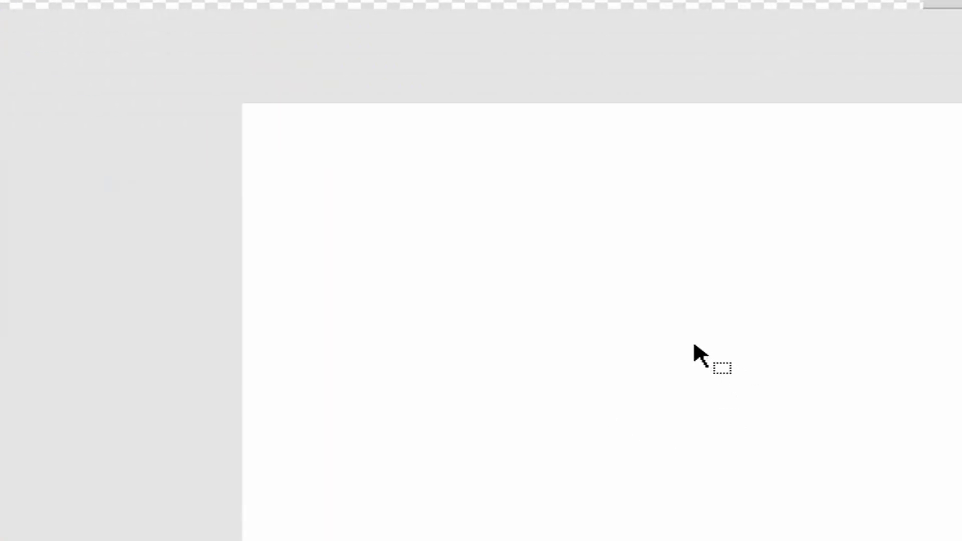
Paste the sprite onto the Flash stage as a single flattened bitmap and move it over the stage's left edge.
{"action": "right_click", "coordinate": [694, 346]}
{"action": "left_click", "coordinate": [786, 421]}
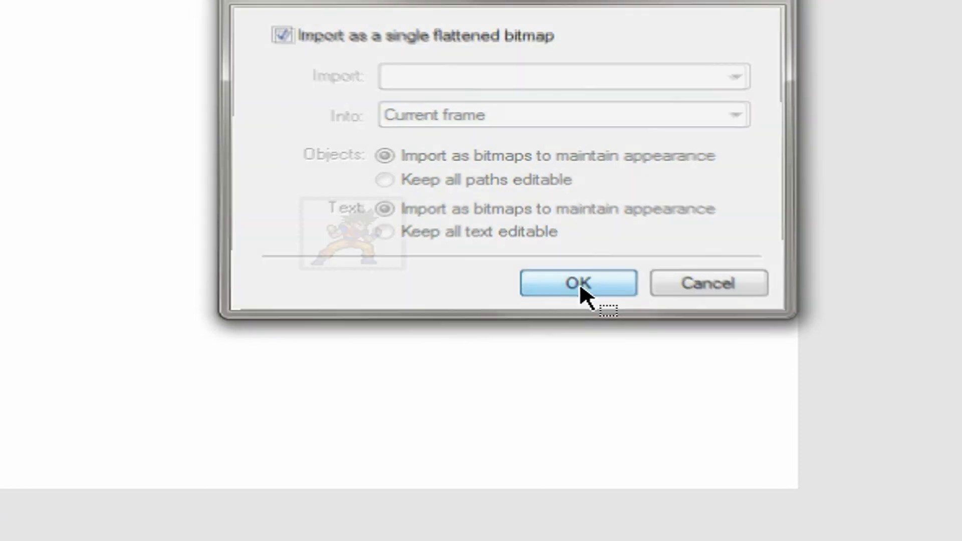
{"action": "left_click", "coordinate": [581, 284]}
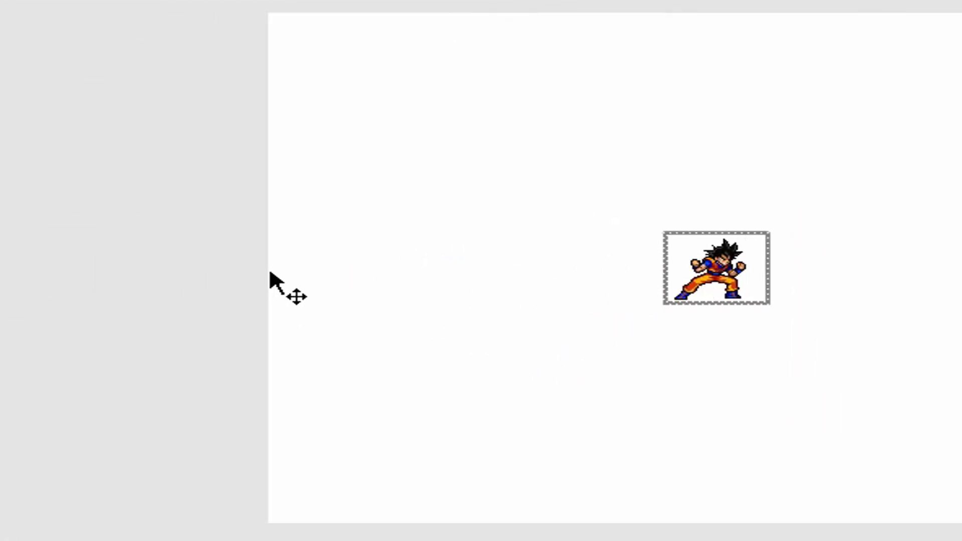
{"action": "left_click_drag", "start_coordinate": [535, 193], "coordinate": [85, 181]}
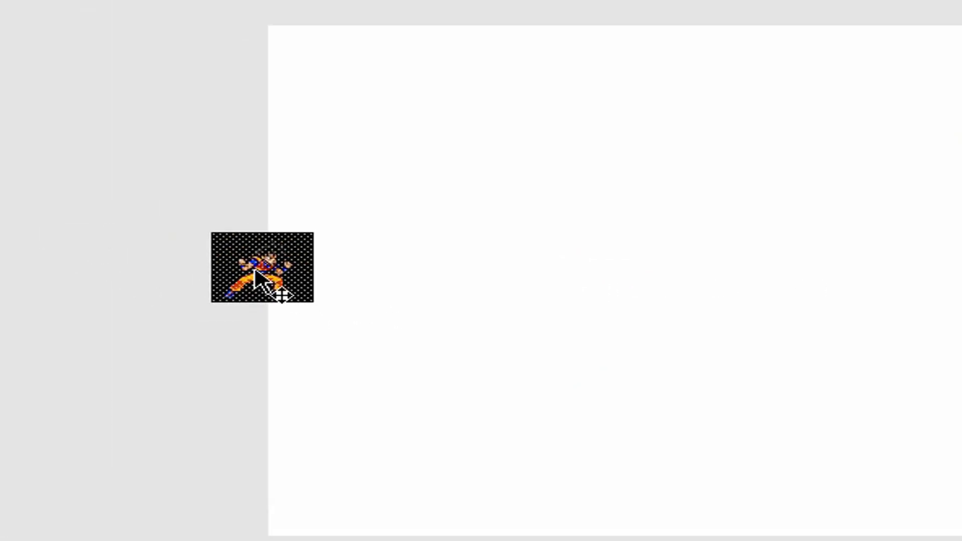
Zoom in on the Goku bitmap and delete its white background with the Magic Wand.
{"action": "key", "text": "z"}
{"action": "left_click", "coordinate": [178, 266]}
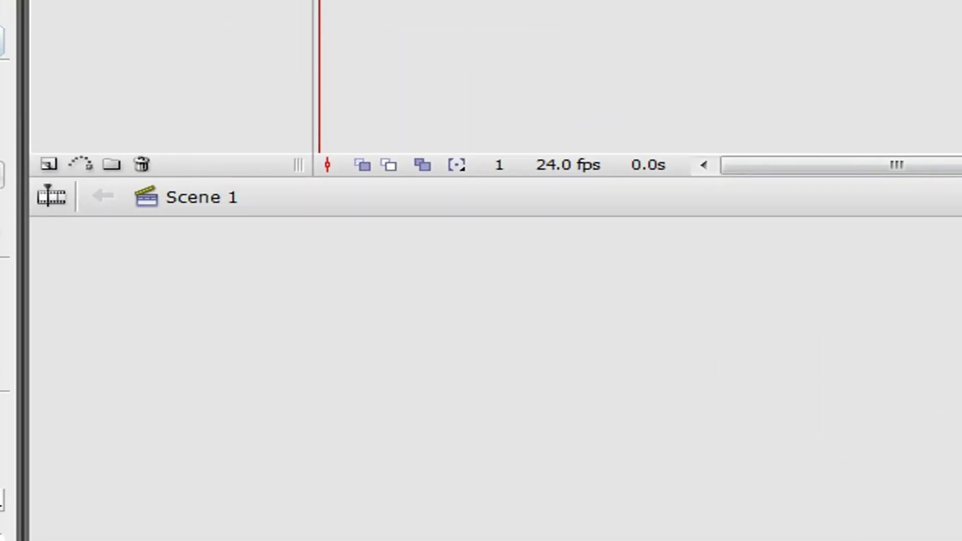
{"action": "key", "text": "l"}
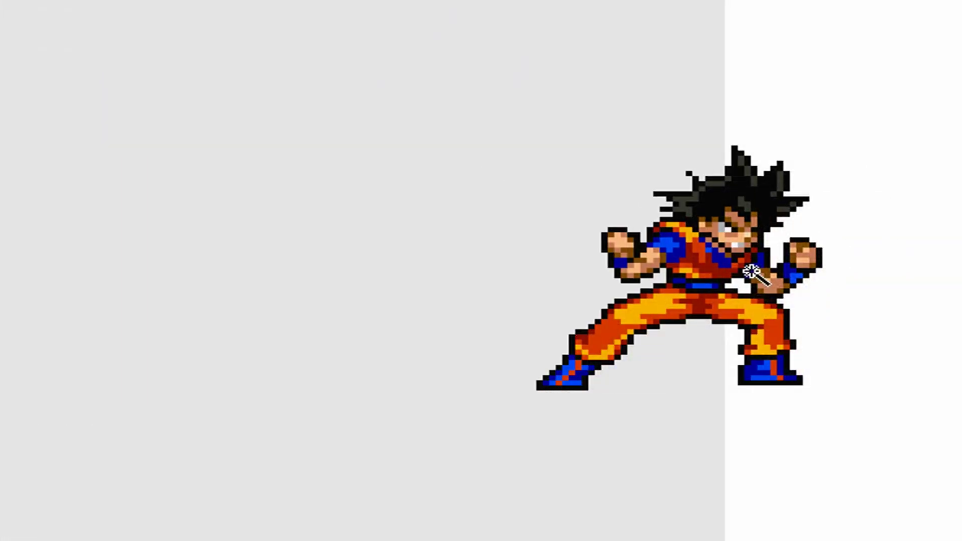
{"action": "left_click", "coordinate": [539, 266]}
{"action": "left_click", "coordinate": [560, 272]}
{"action": "key", "text": "Delete"}
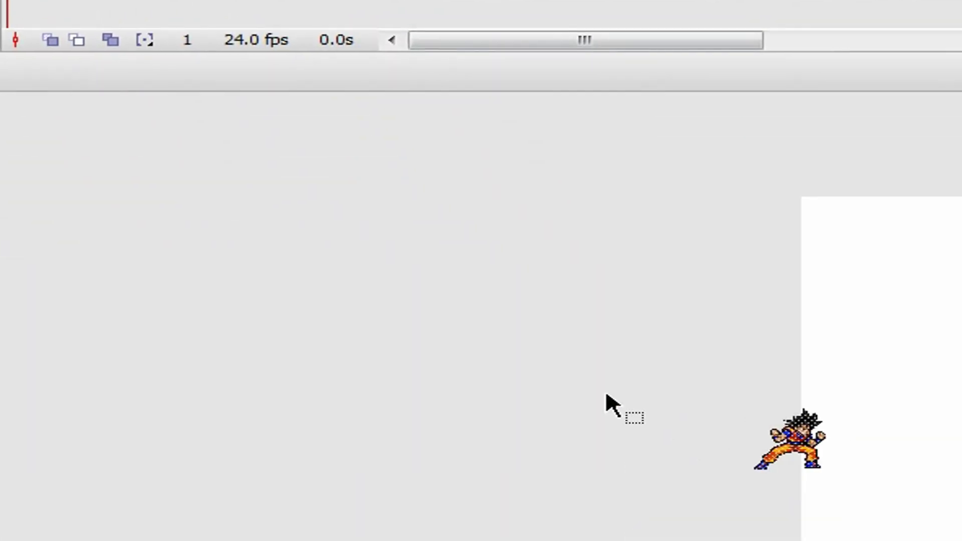
Move the Goku sprite onto the white stage area and scale it to 200%.
{"action": "left_click_drag", "start_coordinate": [719, 331], "coordinate": [851, 353]}
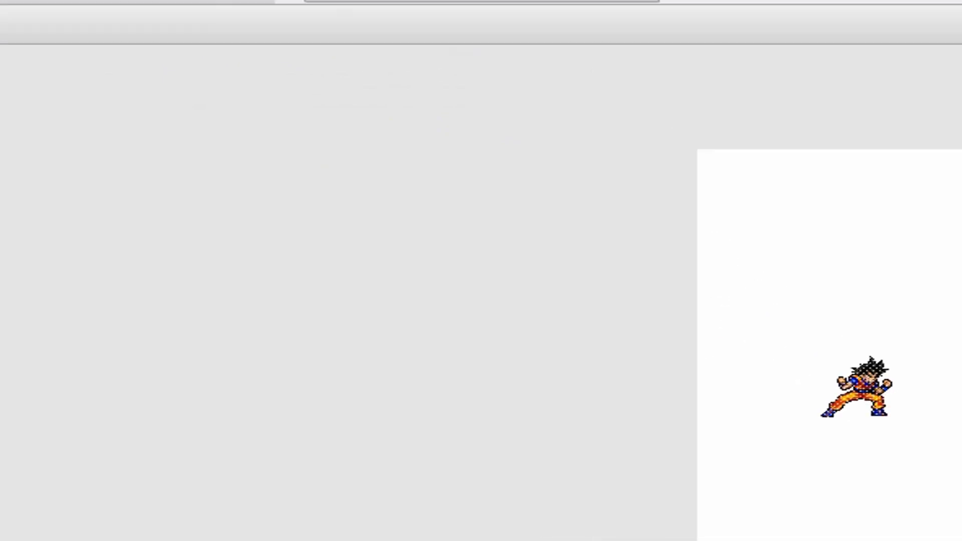
{"action": "key", "text": "alt+m"}
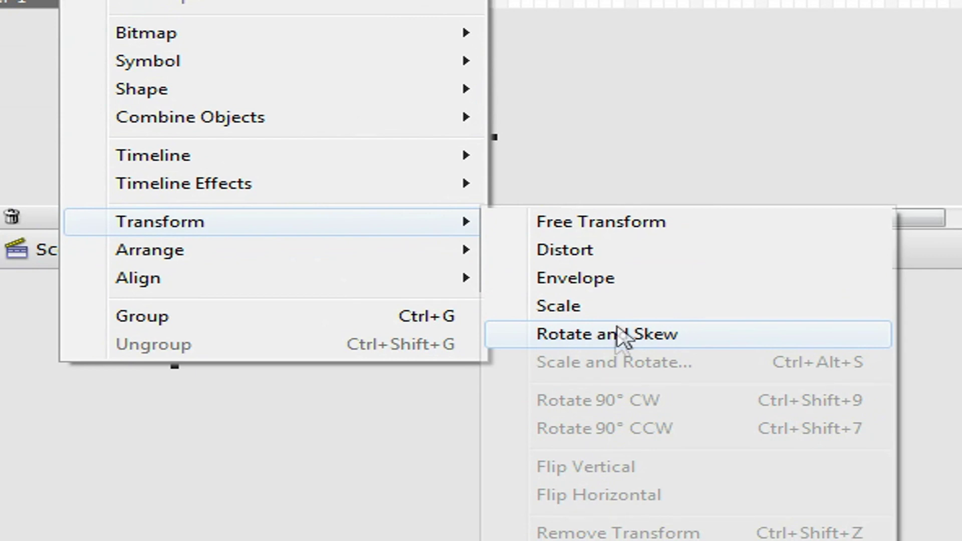
{"action": "left_click", "coordinate": [619, 362]}
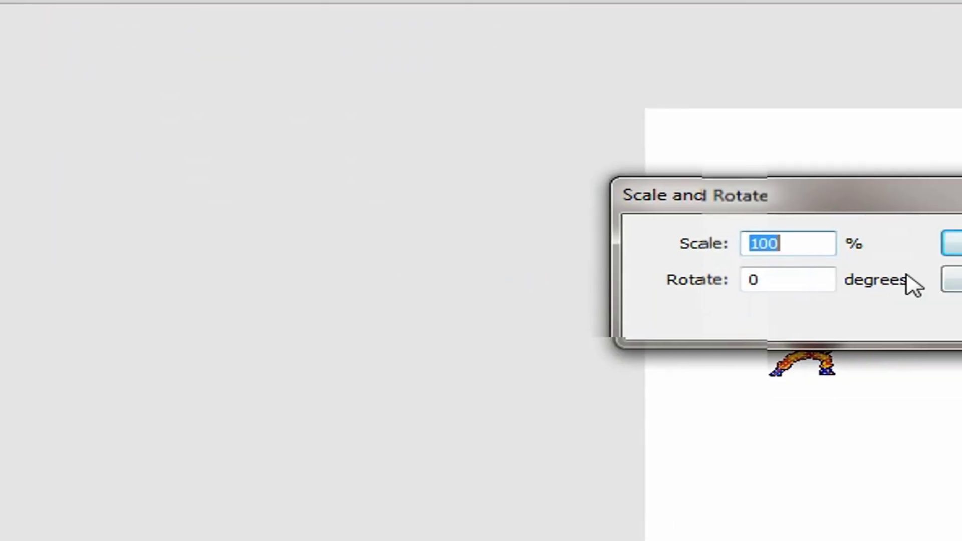
{"action": "type", "text": "200"}
{"action": "key", "text": "Return"}
{"action": "left_click_drag", "start_coordinate": [831, 349], "coordinate": [961, 384]}
{"action": "left_click_drag", "start_coordinate": [767, 379], "coordinate": [769, 381]}
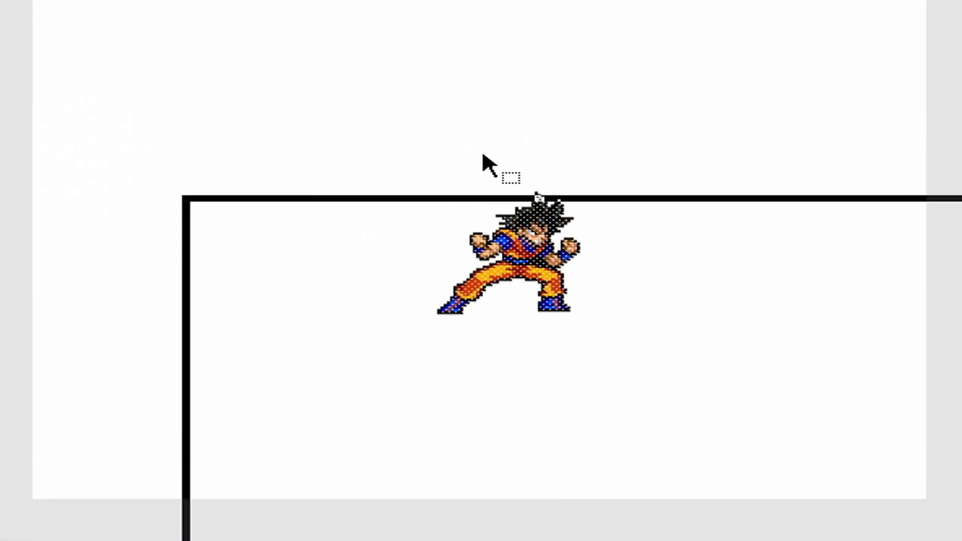
Convert the enlarged sprite to a movie clip symbol named Goku.
{"action": "right_click", "coordinate": [540, 242]}
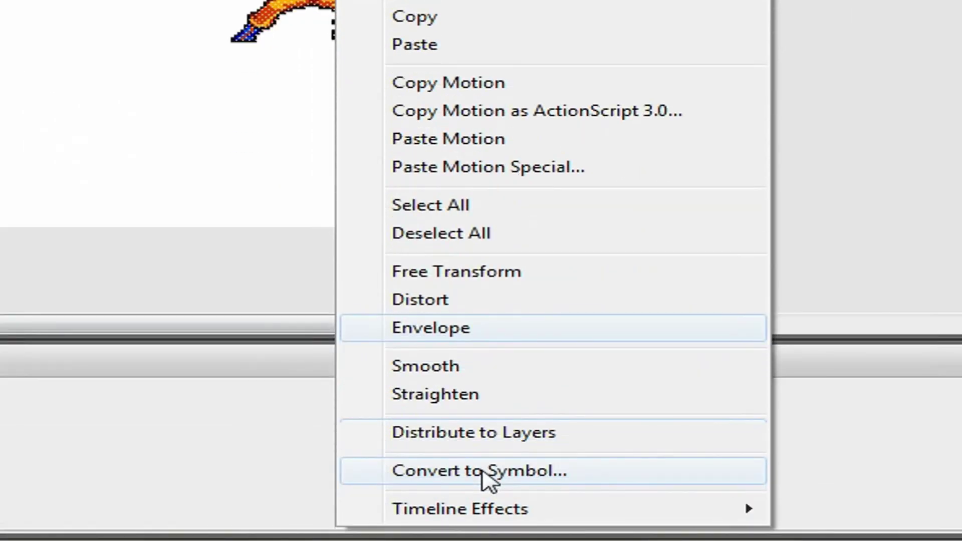
{"action": "left_click", "coordinate": [485, 474]}
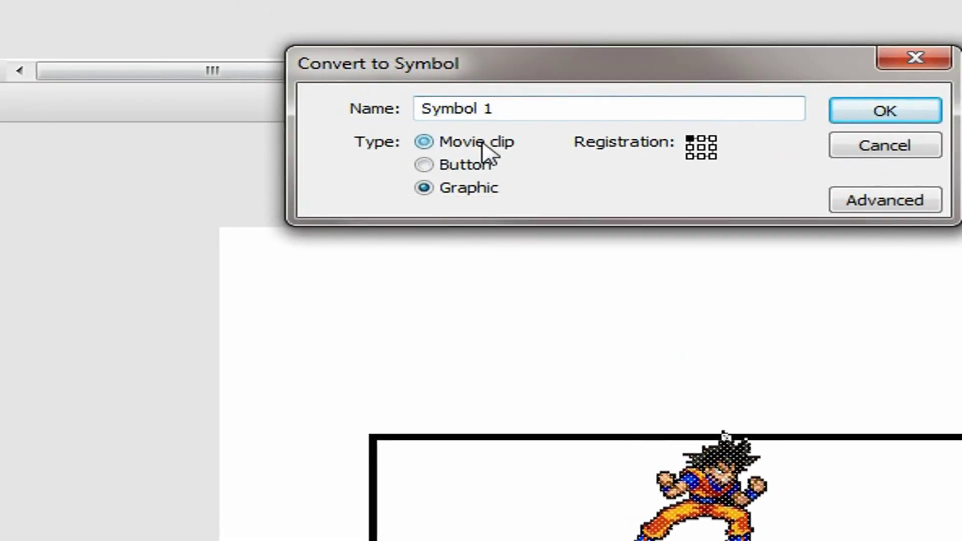
{"action": "left_click", "coordinate": [489, 150]}
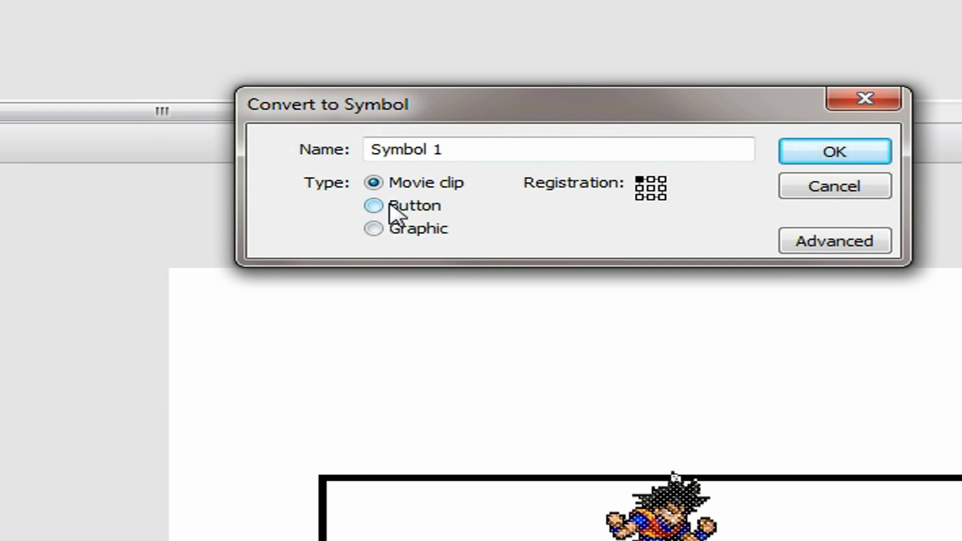
{"action": "left_click_drag", "start_coordinate": [498, 149], "coordinate": [370, 150]}
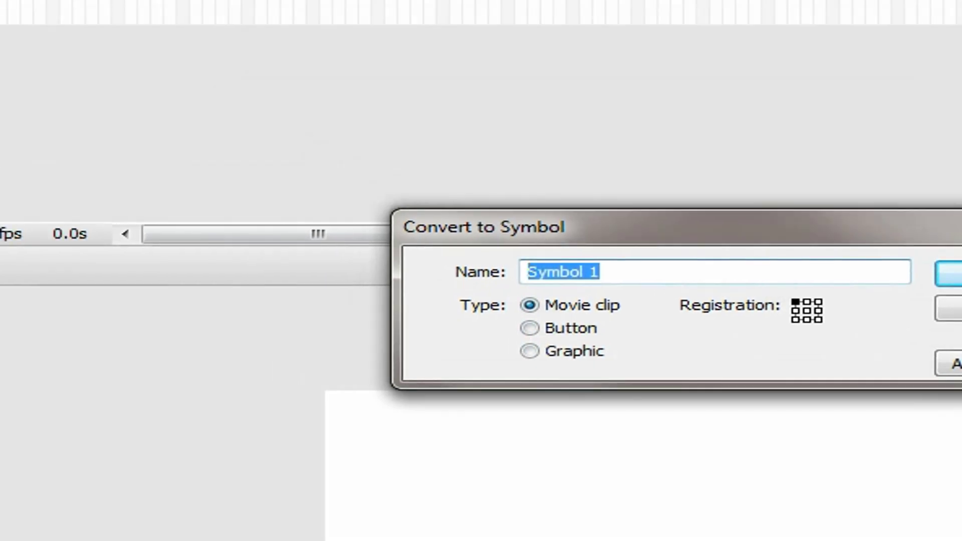
{"action": "type", "text": "Goku"}
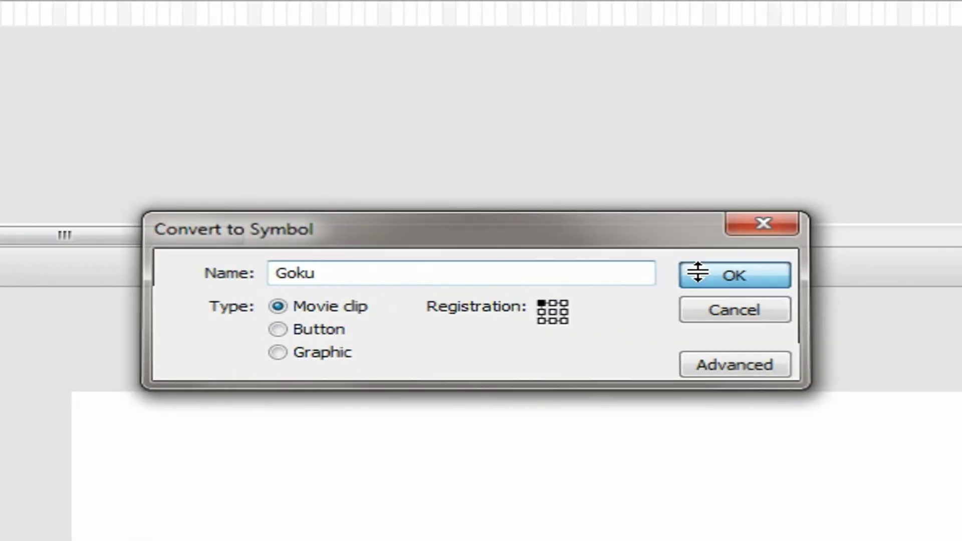
{"action": "left_click", "coordinate": [854, 272]}
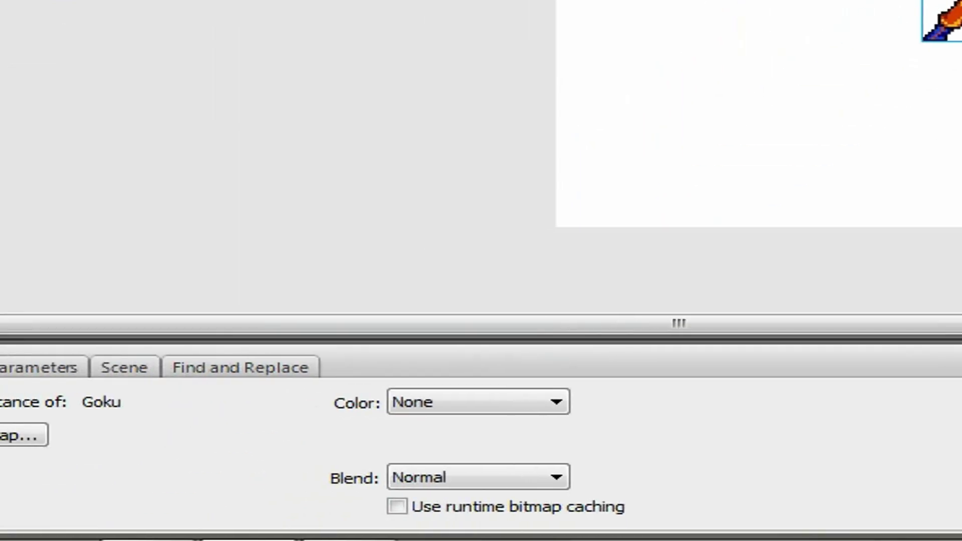
Add a Drop Shadow filter to the Goku movie clip and set its quality to High.
{"action": "left_click", "coordinate": [123, 370]}
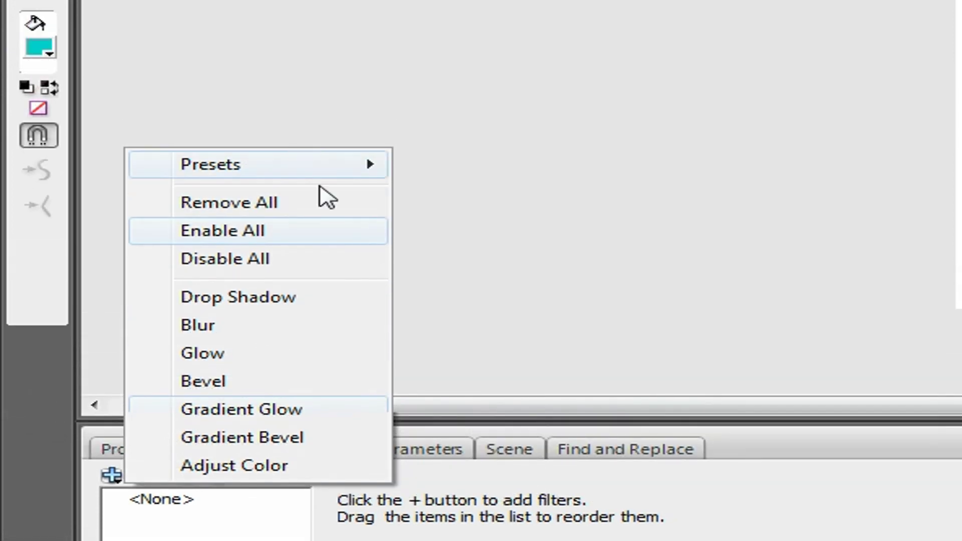
{"action": "mouse_move", "coordinate": [323, 174]}
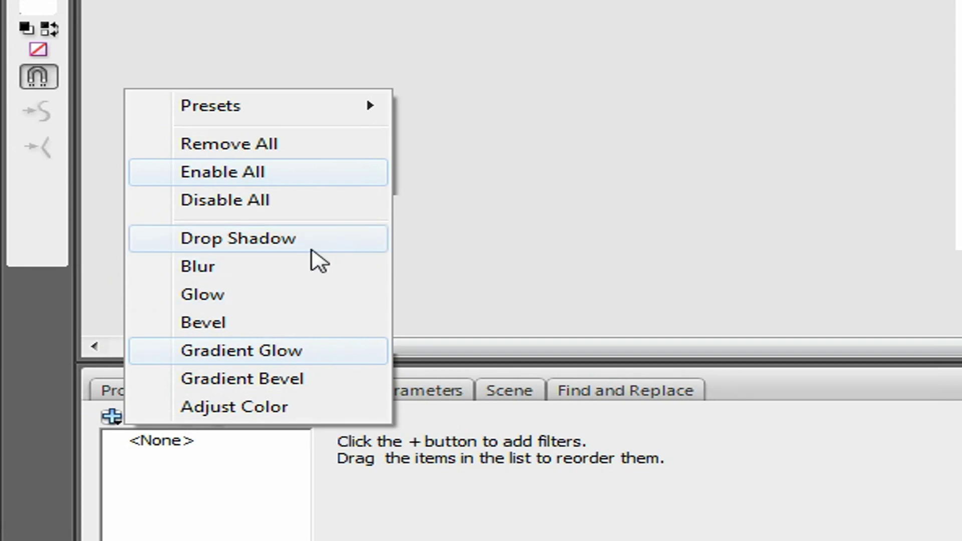
{"action": "left_click", "coordinate": [279, 239]}
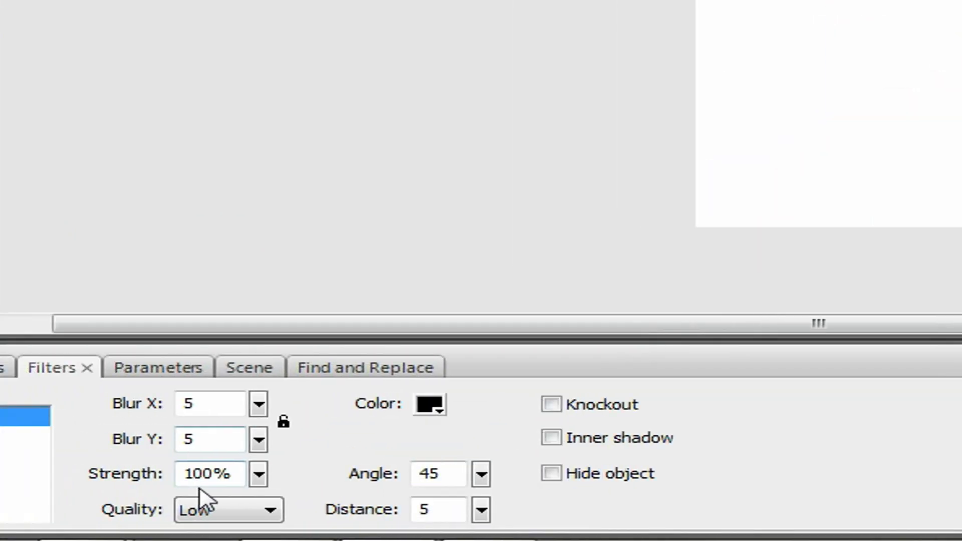
{"action": "left_click", "coordinate": [0, 540]}
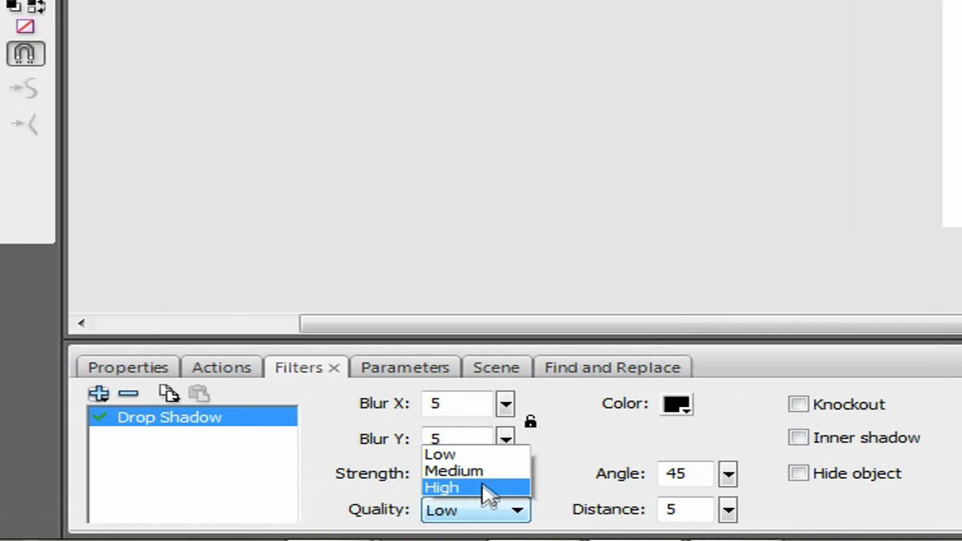
{"action": "left_click", "coordinate": [483, 489]}
Set the drop shadow's strength to 350%, both blur values to 23, and its color to magenta-purple.
{"action": "left_click_drag", "start_coordinate": [505, 475], "coordinate": [489, 444]}
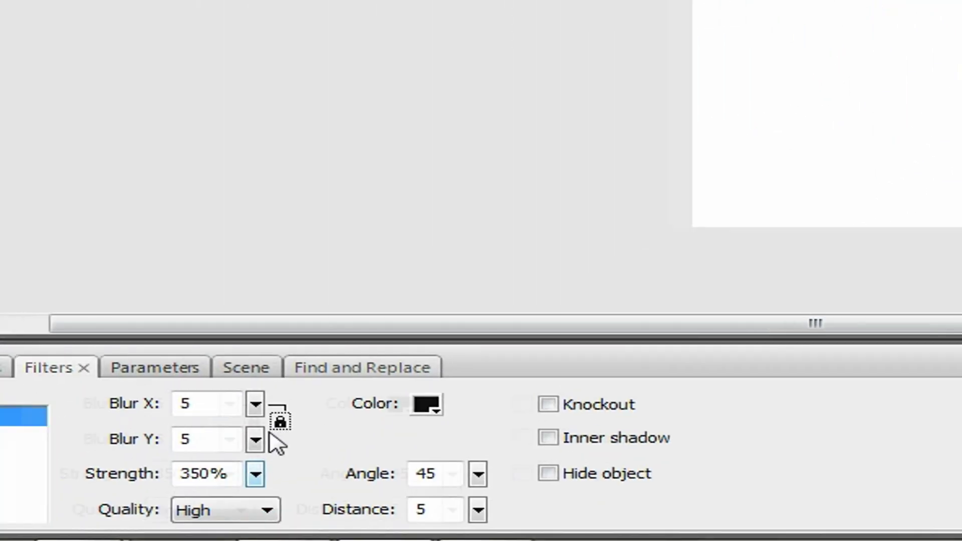
{"action": "left_click_drag", "start_coordinate": [255, 438], "coordinate": [258, 423]}
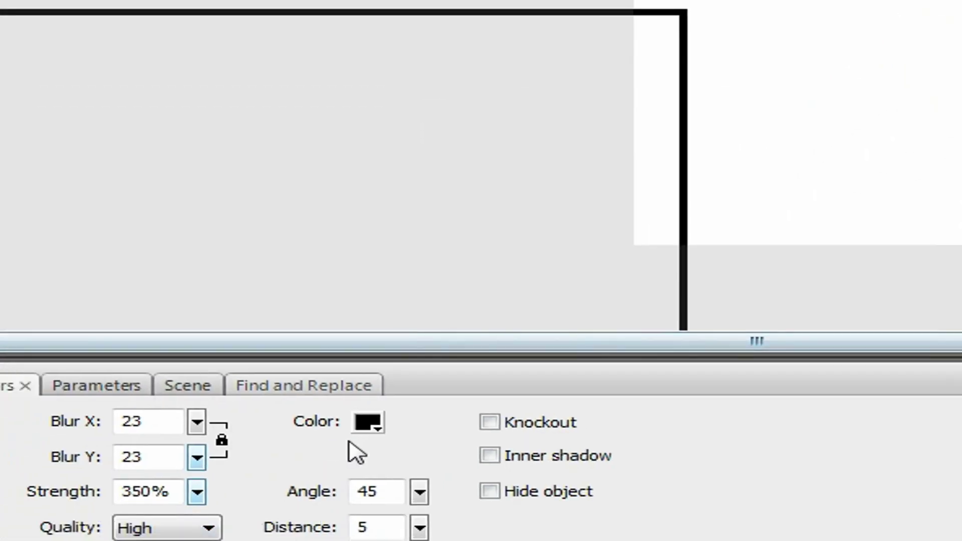
{"action": "left_click", "coordinate": [365, 424]}
{"action": "left_click", "coordinate": [476, 326]}
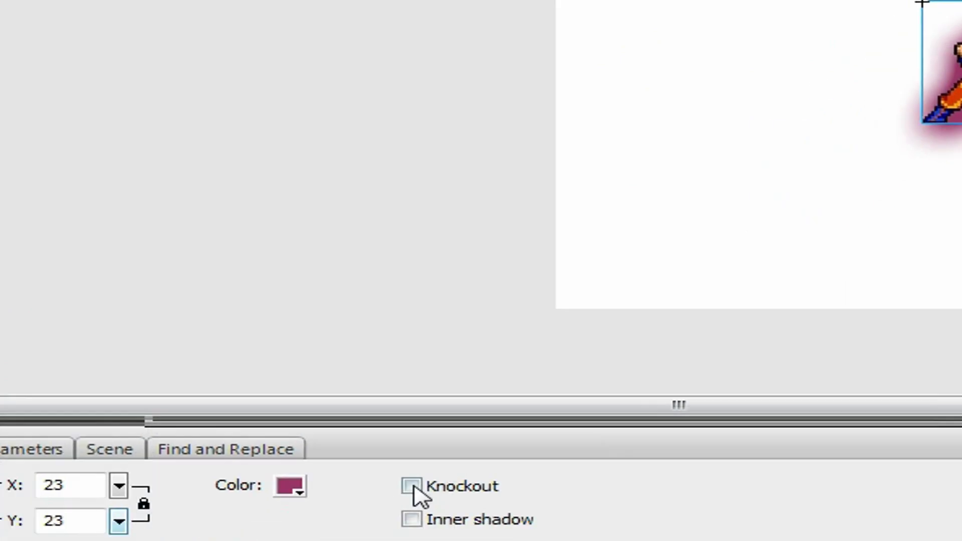
Try the drop shadow's Knockout, Inner shadow and Hide object options one at a time, and remove the filter.
{"action": "left_click", "coordinate": [489, 425]}
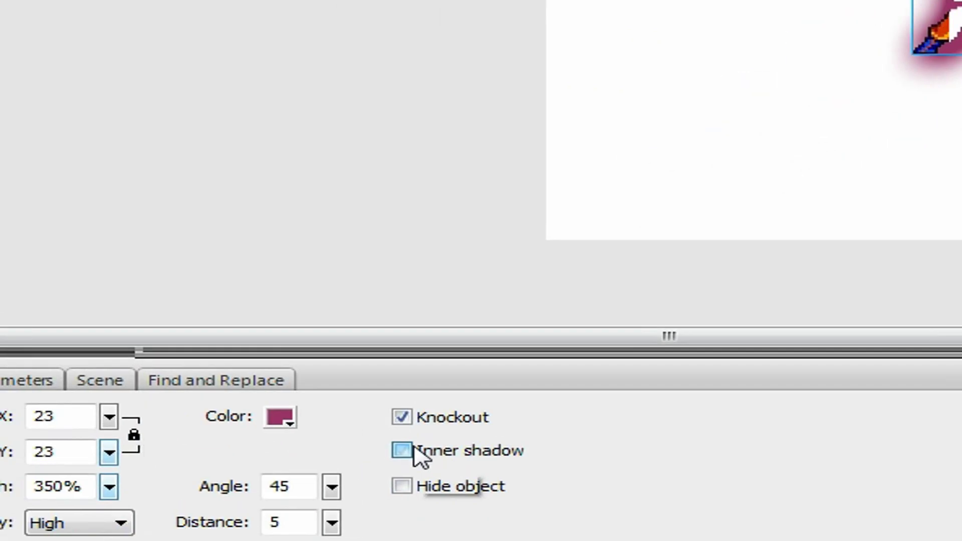
{"action": "left_click", "coordinate": [421, 457]}
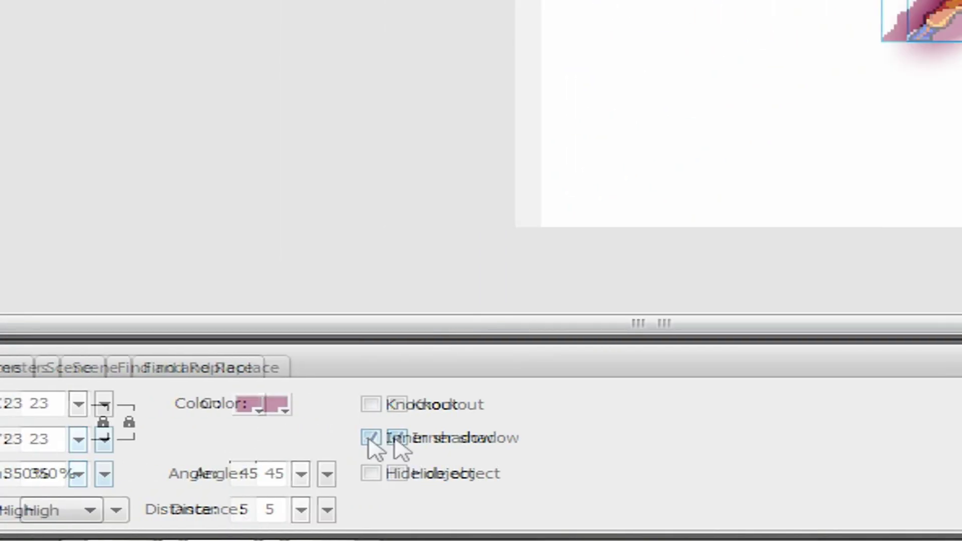
{"action": "left_click", "coordinate": [471, 474]}
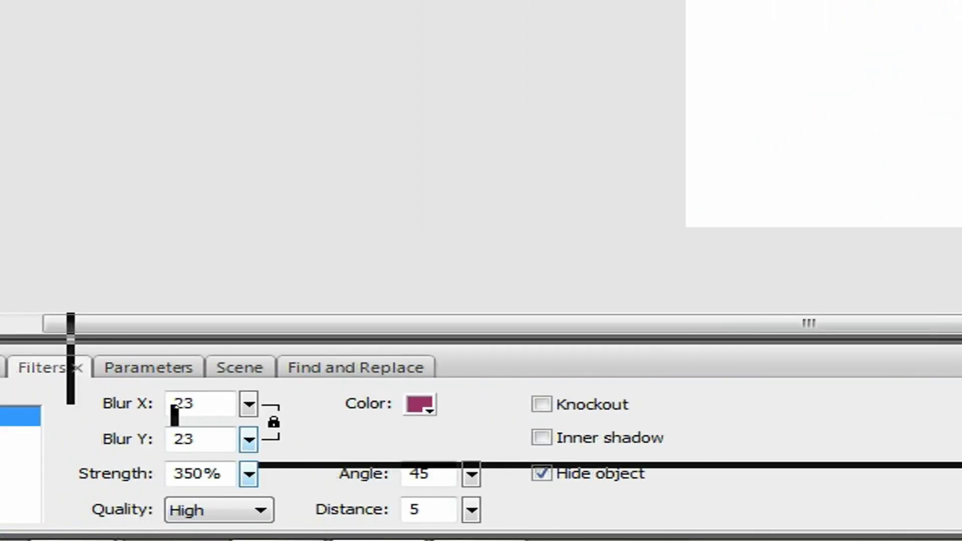
{"action": "left_click", "coordinate": [132, 399]}
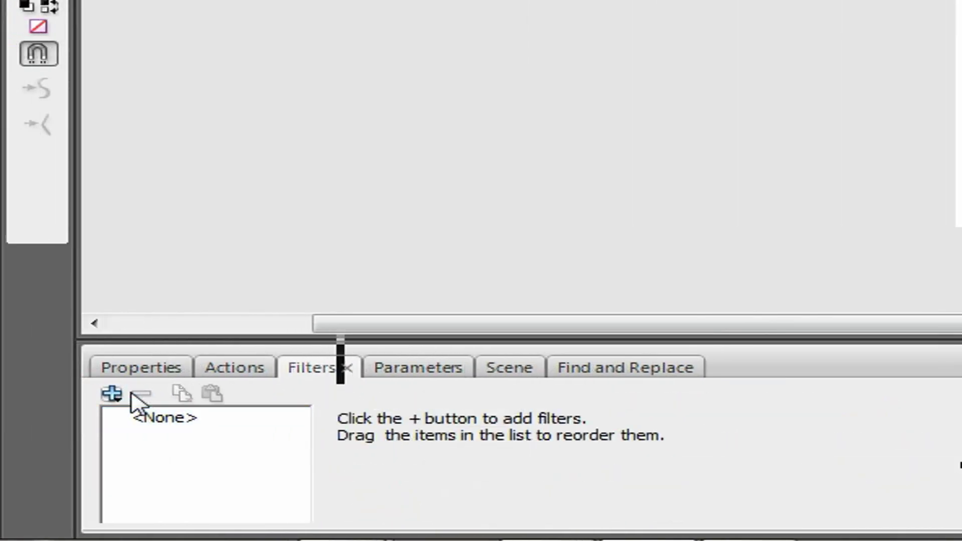
Add a Blur filter to the Goku movie clip with High quality and both blur values at 25.
{"action": "left_click", "coordinate": [113, 399]}
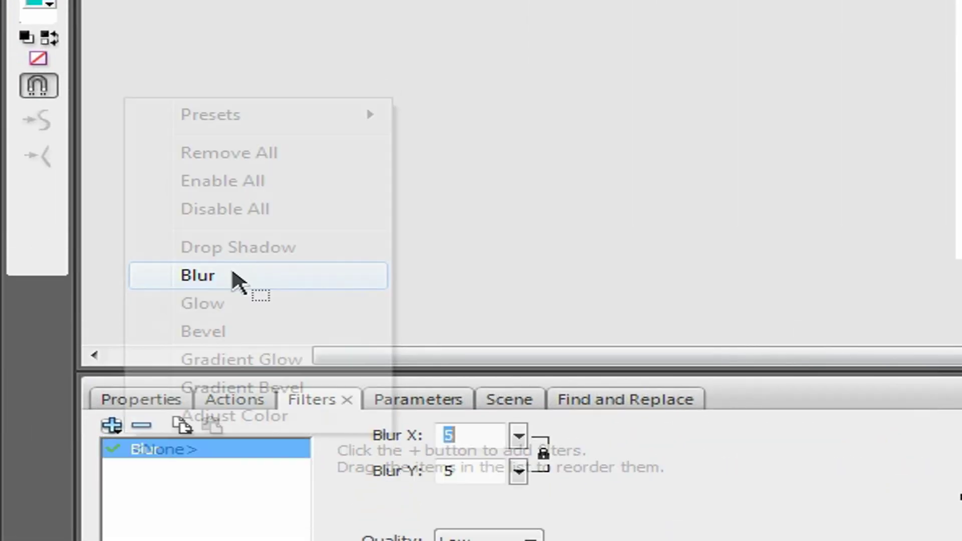
{"action": "left_click", "coordinate": [235, 250]}
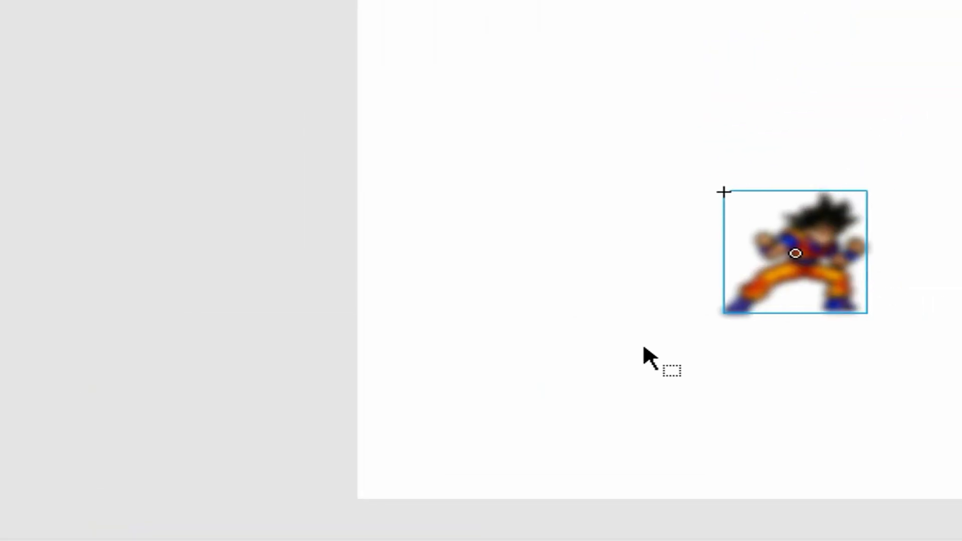
{"action": "left_click_drag", "start_coordinate": [189, 515], "coordinate": [354, 425]}
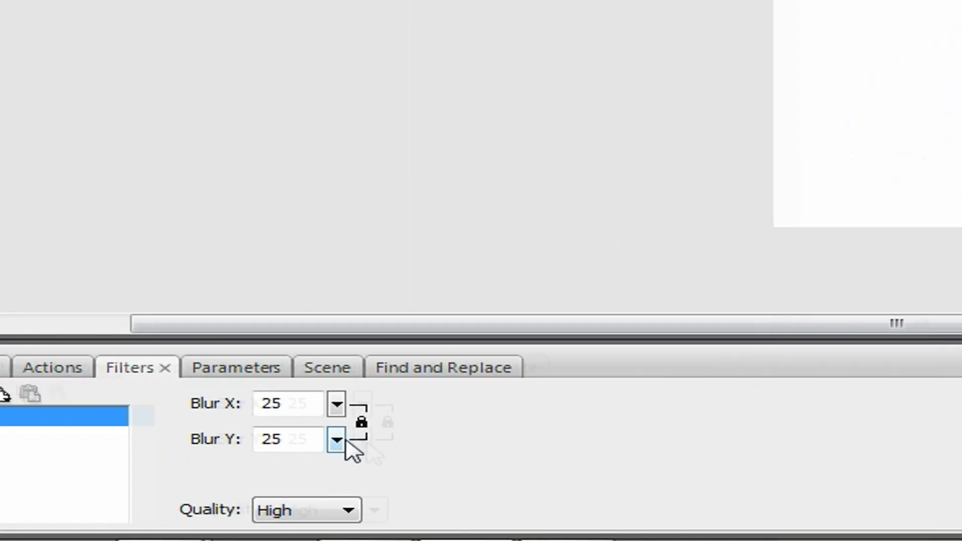
Unlink the blur axes, try vertical-only and horizontal-only blur on Goku, and remove the Blur filter.
{"action": "left_click_drag", "start_coordinate": [336, 440], "coordinate": [342, 498]}
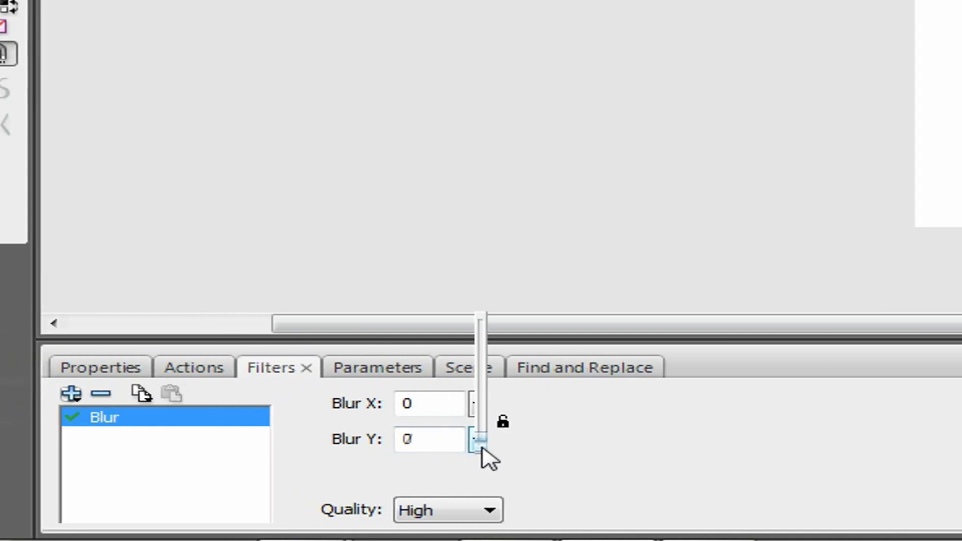
{"action": "left_click_drag", "start_coordinate": [482, 435], "coordinate": [482, 431]}
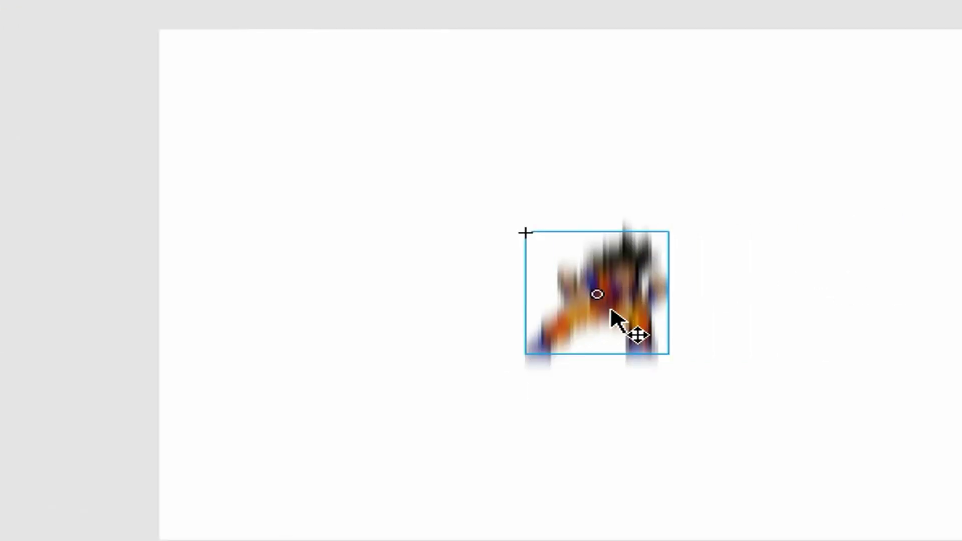
{"action": "left_click_drag", "start_coordinate": [86, 464], "coordinate": [86, 501]}
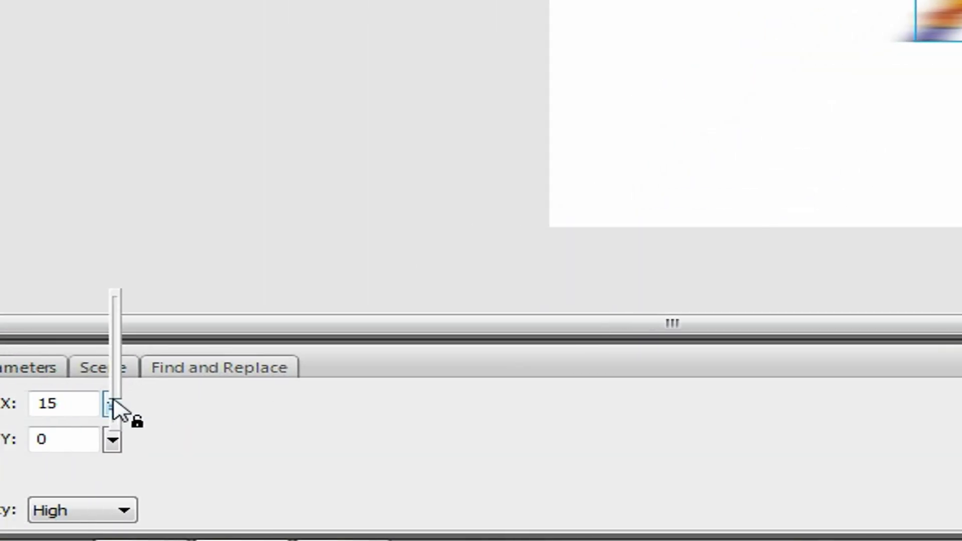
{"action": "left_click_drag", "start_coordinate": [113, 400], "coordinate": [118, 420]}
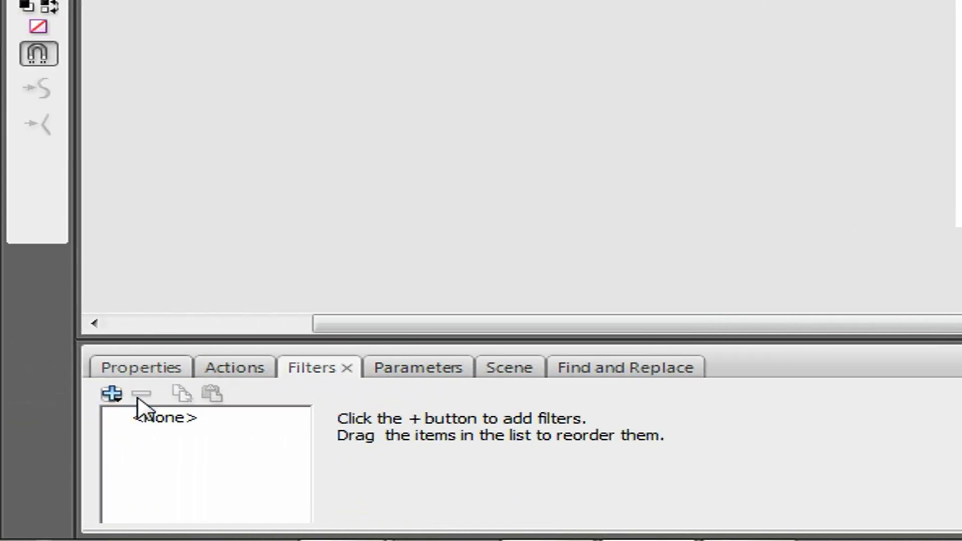
Add a Glow filter to the Goku movie clip and set its quality to High.
{"action": "left_click", "coordinate": [111, 394]}
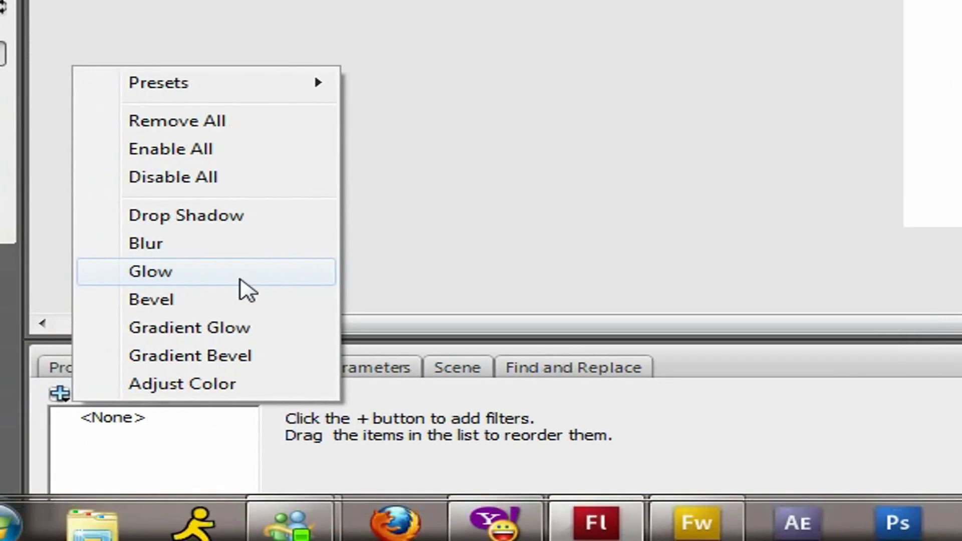
{"action": "left_click", "coordinate": [245, 288]}
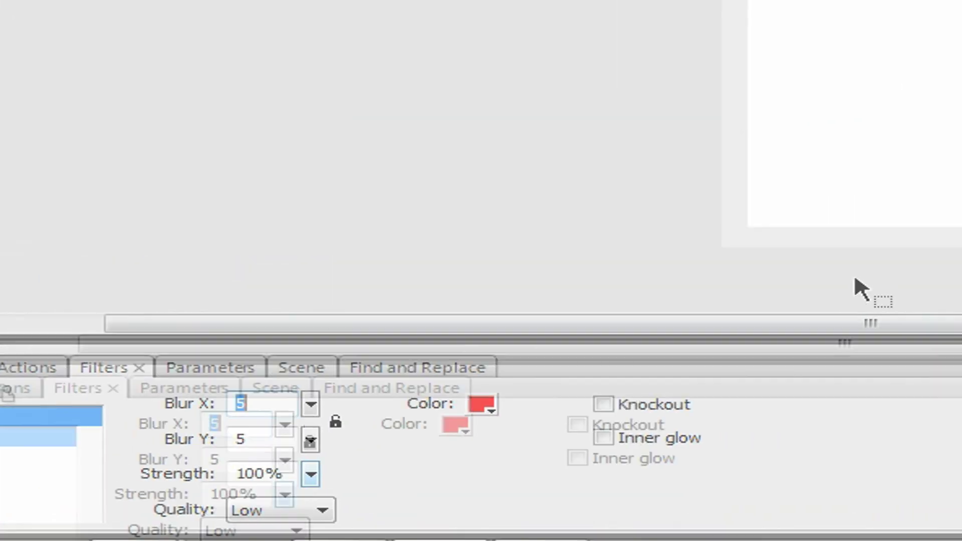
{"action": "left_click", "coordinate": [373, 510]}
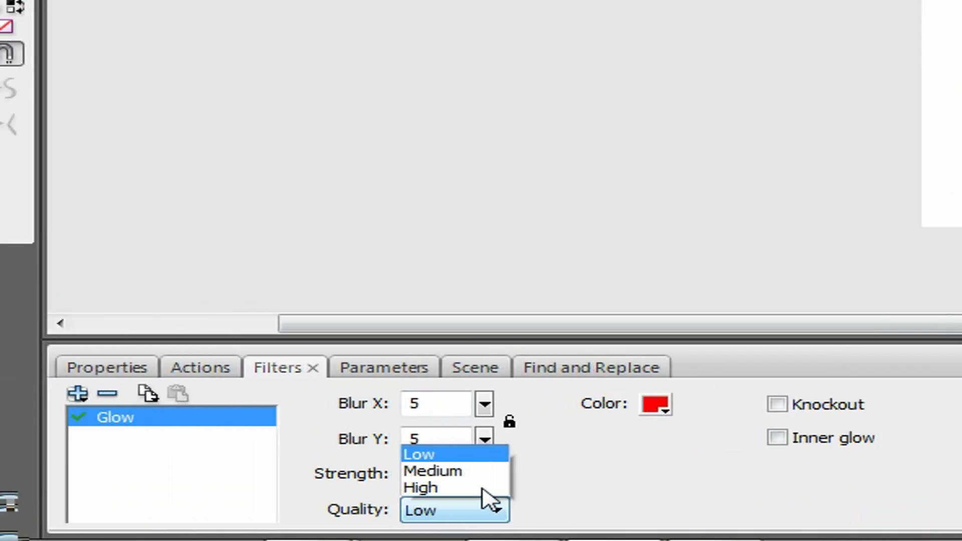
{"action": "left_click", "coordinate": [377, 487]}
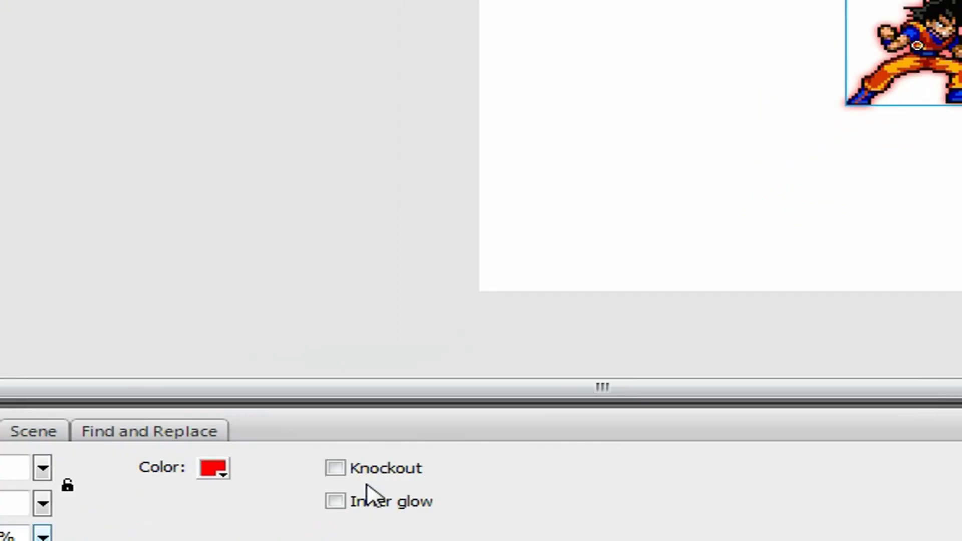
Try the glow's Knockout option, and switch the filter to Inner glow only.
{"action": "left_click", "coordinate": [408, 404]}
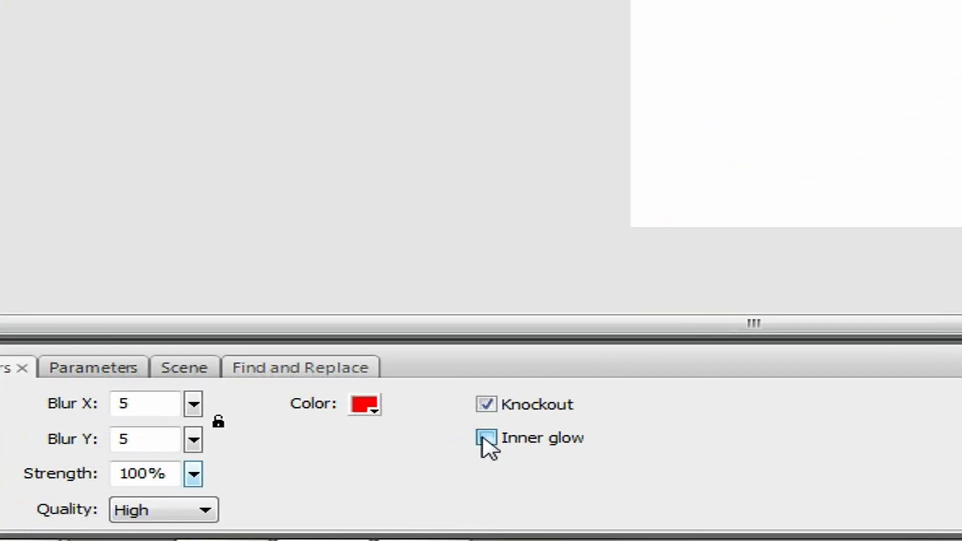
{"action": "left_click", "coordinate": [359, 505]}
{"action": "left_click", "coordinate": [473, 404]}
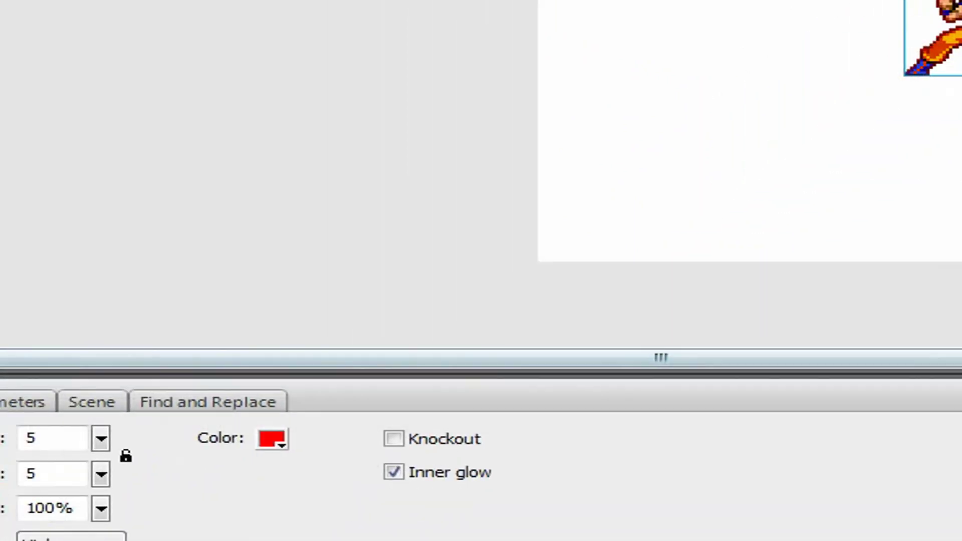
Set the glow's strength to 350%, both blur values to 12 and its color to light green, and remove the filter.
{"action": "left_click_drag", "start_coordinate": [387, 476], "coordinate": [393, 456]}
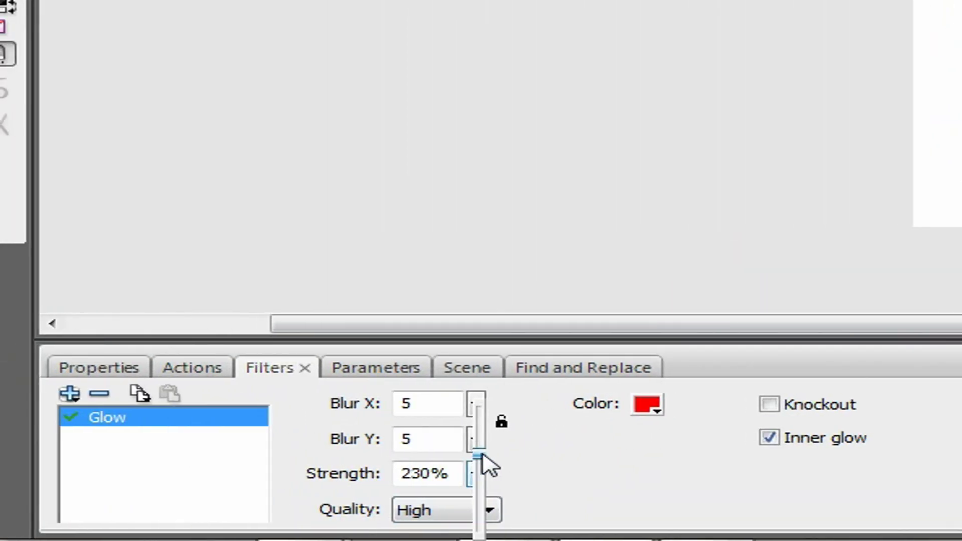
{"action": "left_click_drag", "start_coordinate": [489, 426], "coordinate": [488, 451]}
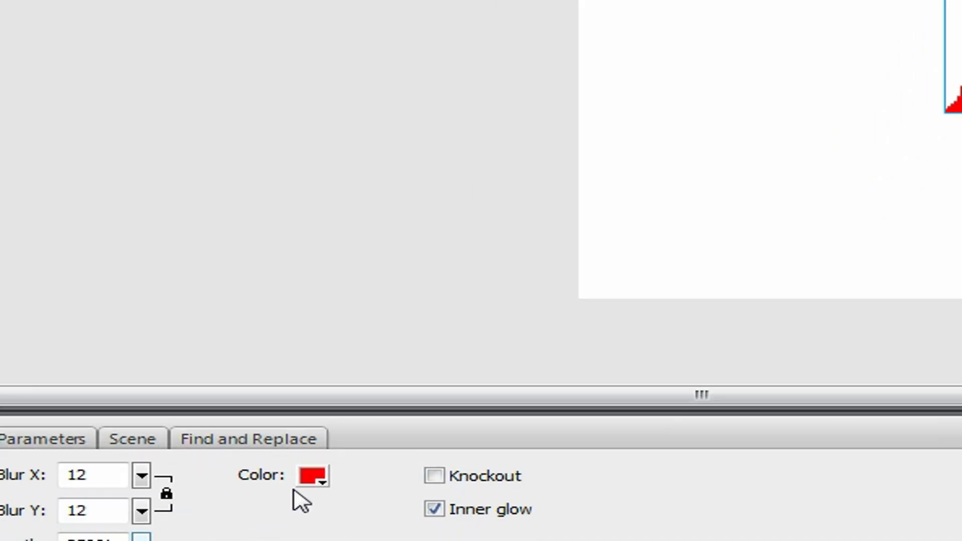
{"action": "left_click", "coordinate": [313, 474]}
{"action": "left_click", "coordinate": [551, 352]}
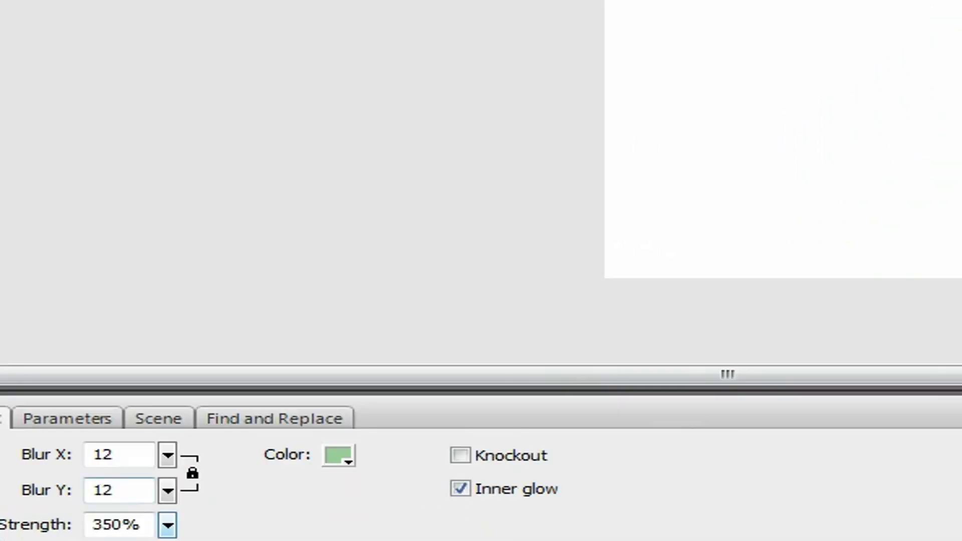
{"action": "left_click", "coordinate": [80, 309]}
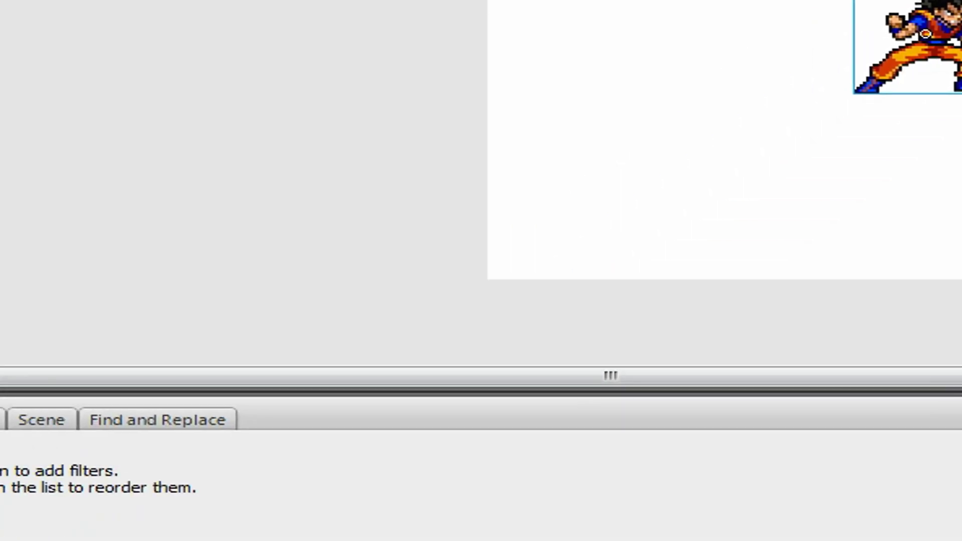
Add a High-quality Blur filter to Goku, unlink its axes, and blur the sprite strongly in the horizontal direction only.
{"action": "left_click", "coordinate": [0, 328]}
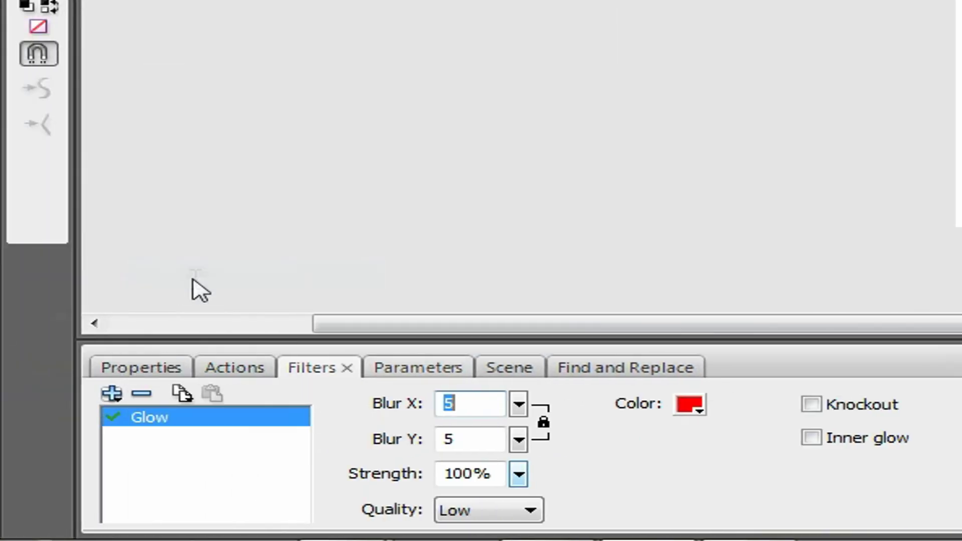
{"action": "left_click", "coordinate": [100, 394]}
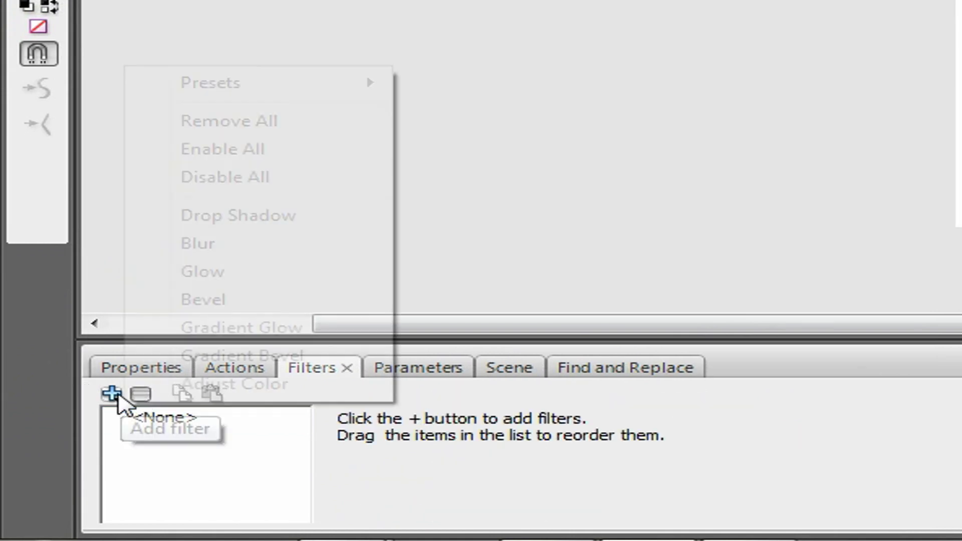
{"action": "left_click", "coordinate": [193, 244]}
{"action": "left_click", "coordinate": [516, 510]}
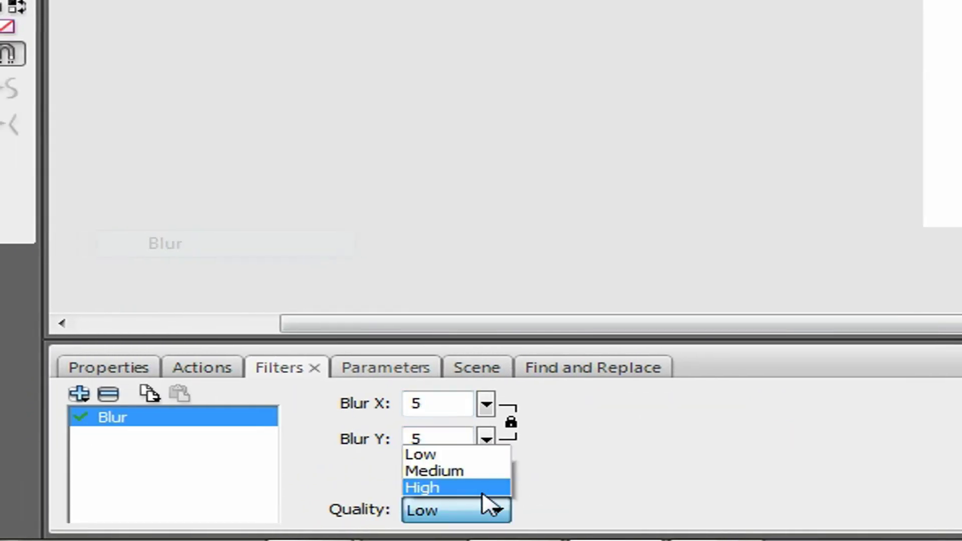
{"action": "left_click", "coordinate": [482, 489]}
{"action": "left_click", "coordinate": [510, 422]}
{"action": "left_click", "coordinate": [484, 441]}
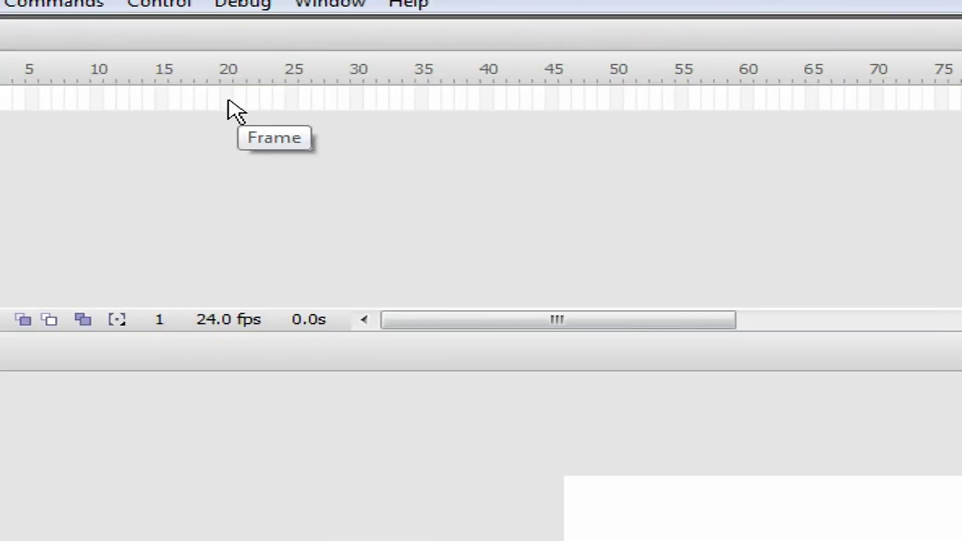
Insert a keyframe at frame 20 of Layer 1 and create a motion tween from frame 1 to it.
{"action": "left_click", "coordinate": [227, 98]}
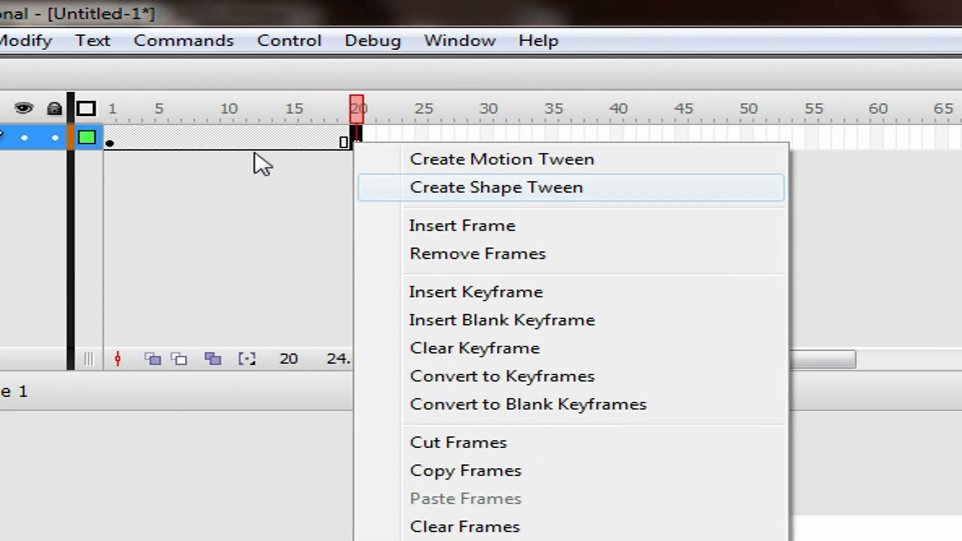
{"action": "right_click", "coordinate": [214, 141]}
{"action": "left_click", "coordinate": [323, 163]}
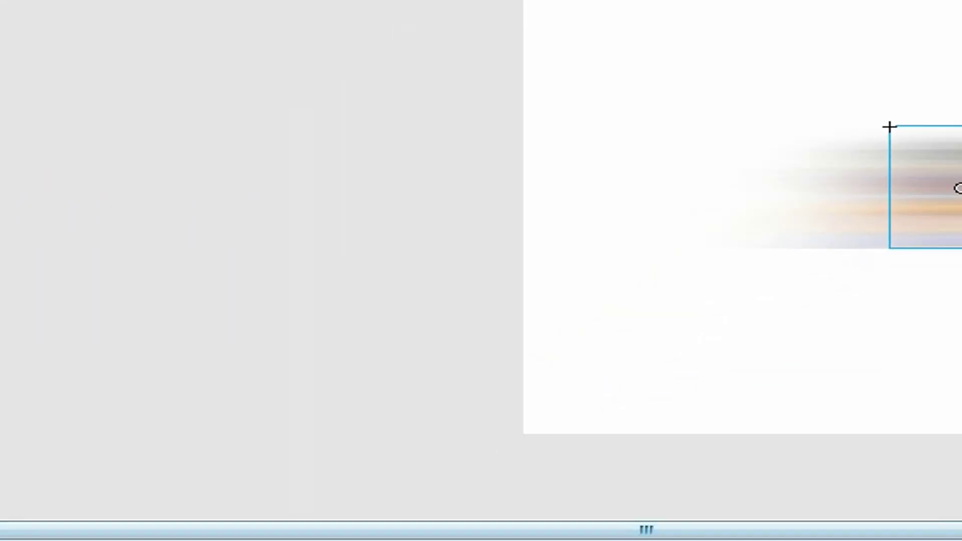
Remove the horizontal blur from Goku in the frame 20 keyframe and play the animation.
{"action": "left_click_drag", "start_coordinate": [346, 406], "coordinate": [346, 500]}
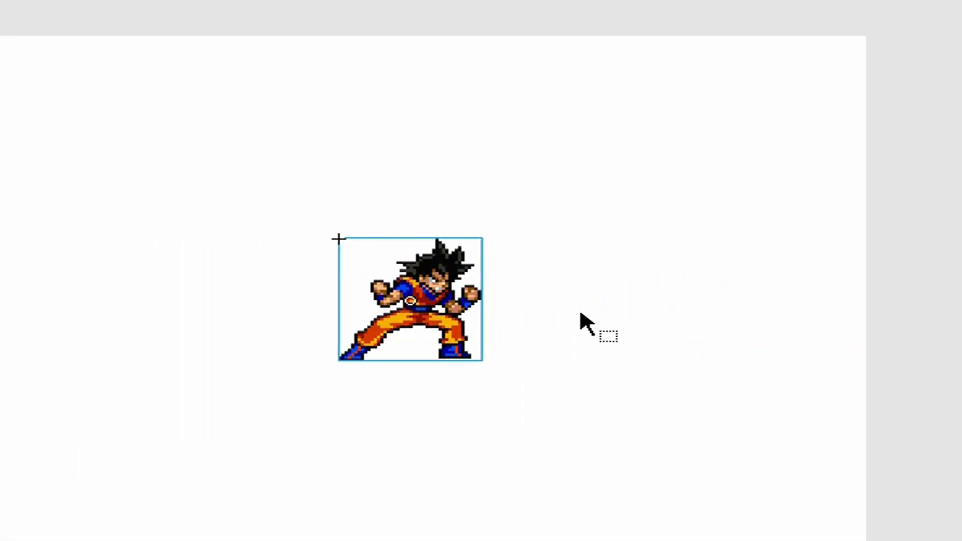
{"action": "key", "text": "Return"}
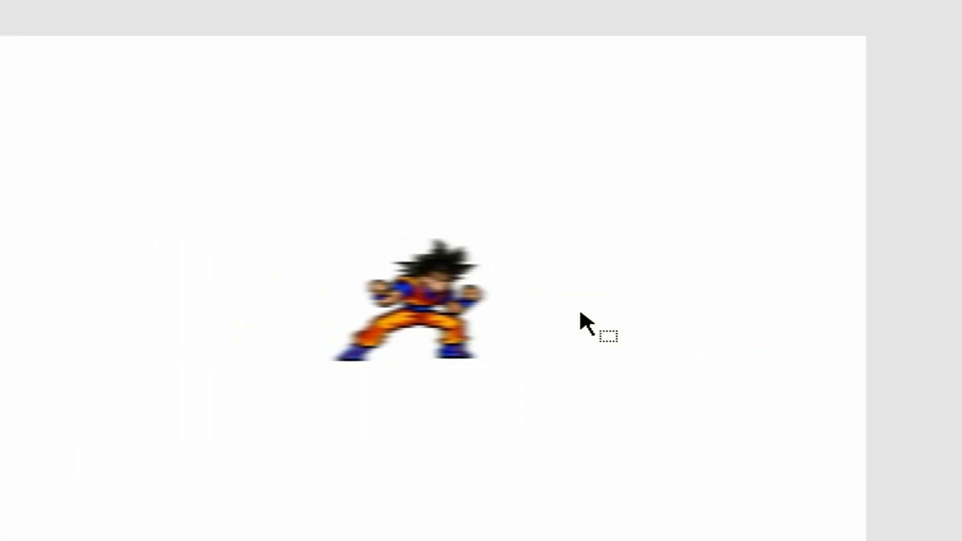
{"action": "key", "text": "Return"}
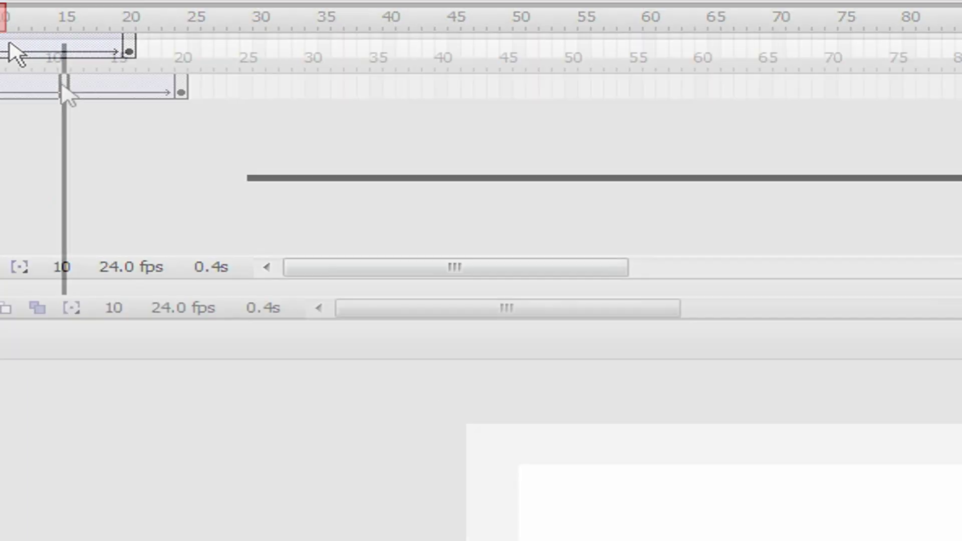
Set the ease of the motion tween between frames 1 and 20 to -100.
{"action": "left_click", "coordinate": [65, 95]}
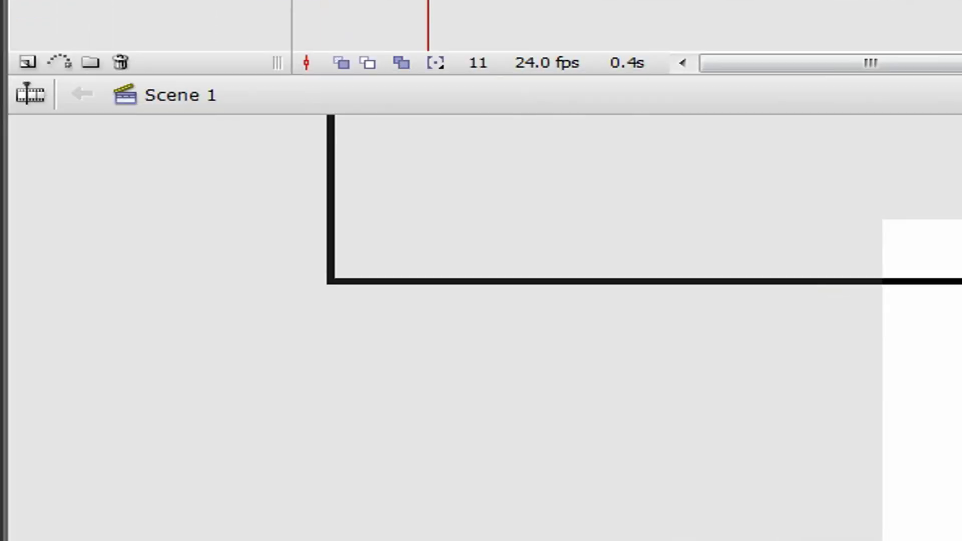
{"action": "left_click_drag", "start_coordinate": [486, 445], "coordinate": [489, 485]}
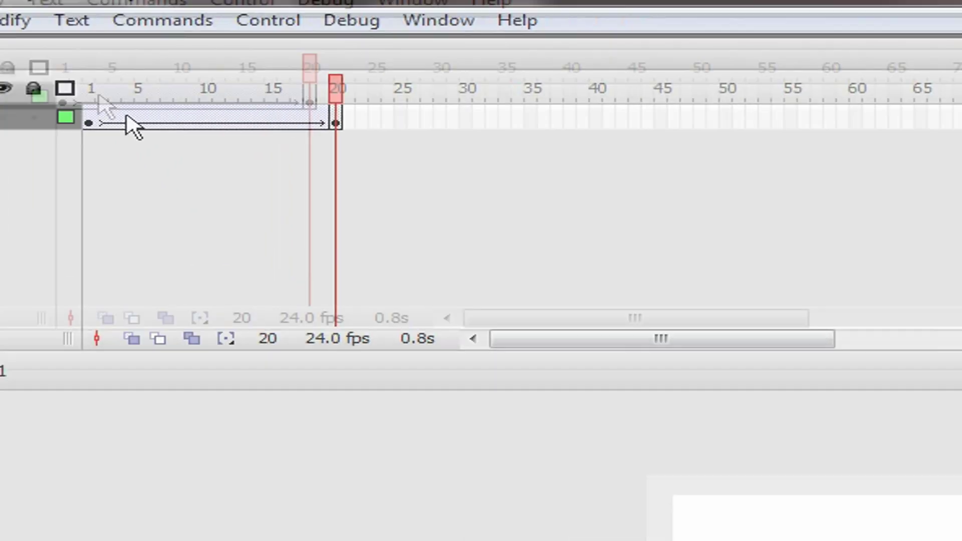
{"action": "left_click", "coordinate": [139, 122]}
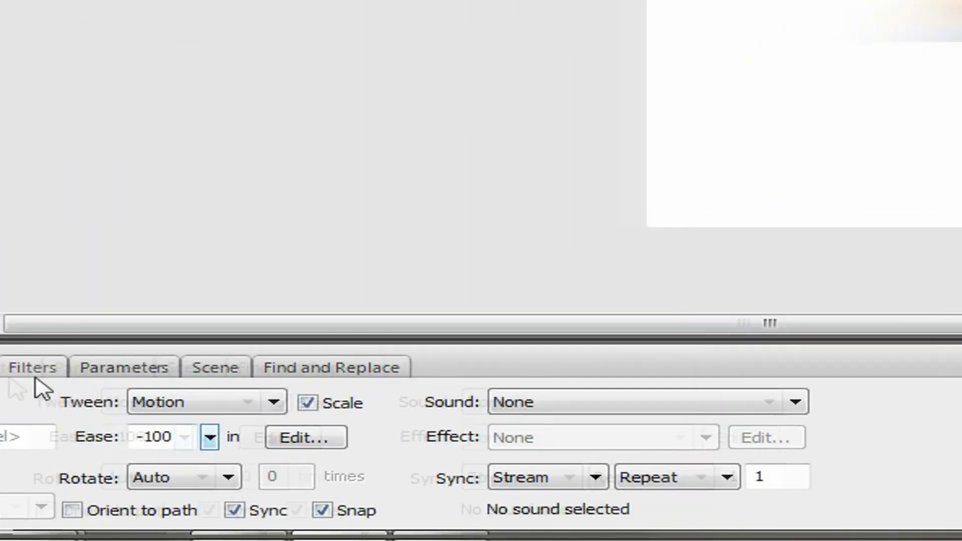
{"action": "left_click", "coordinate": [0, 491]}
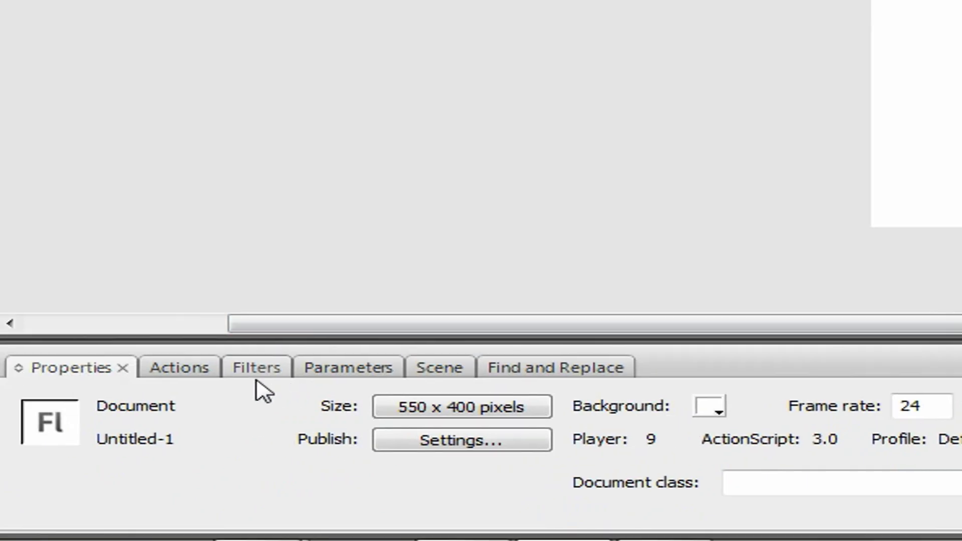
{"action": "left_click", "coordinate": [255, 371]}
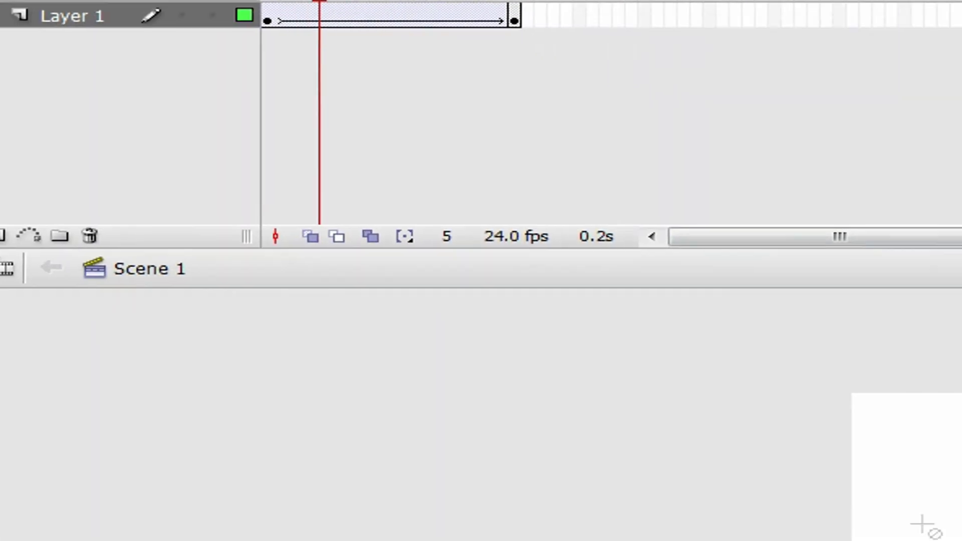
Lock Layer 1, add a new layer, and enter the text WERGQERHWERTHERUJE on the stage above Goku.
{"action": "left_click", "coordinate": [926, 524]}
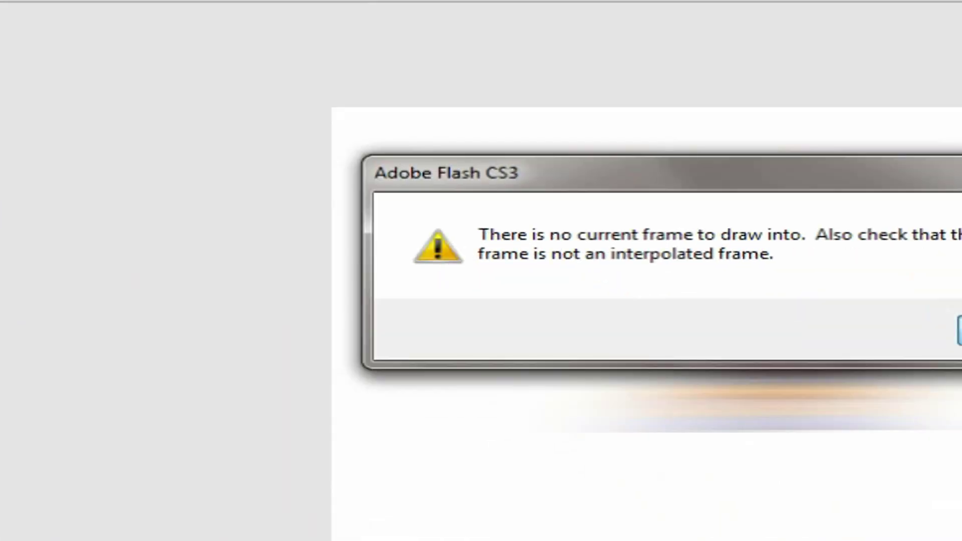
{"action": "key", "text": "Return"}
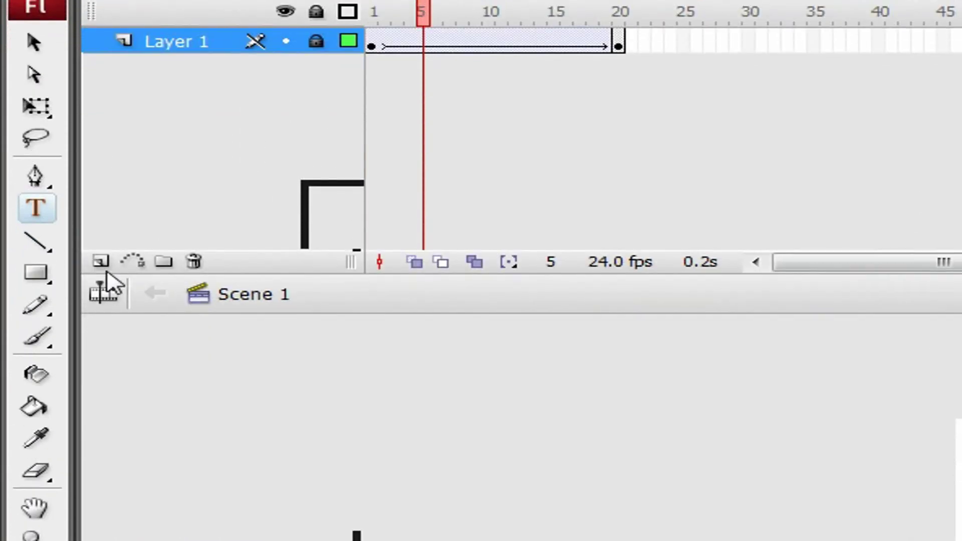
{"action": "left_click", "coordinate": [100, 261]}
{"action": "left_click", "coordinate": [100, 261]}
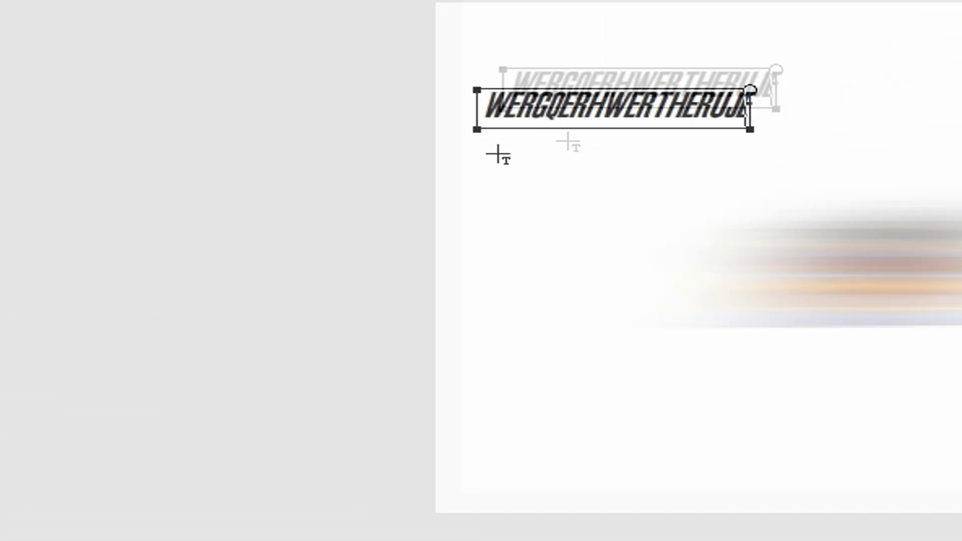
{"action": "key", "text": "Escape"}
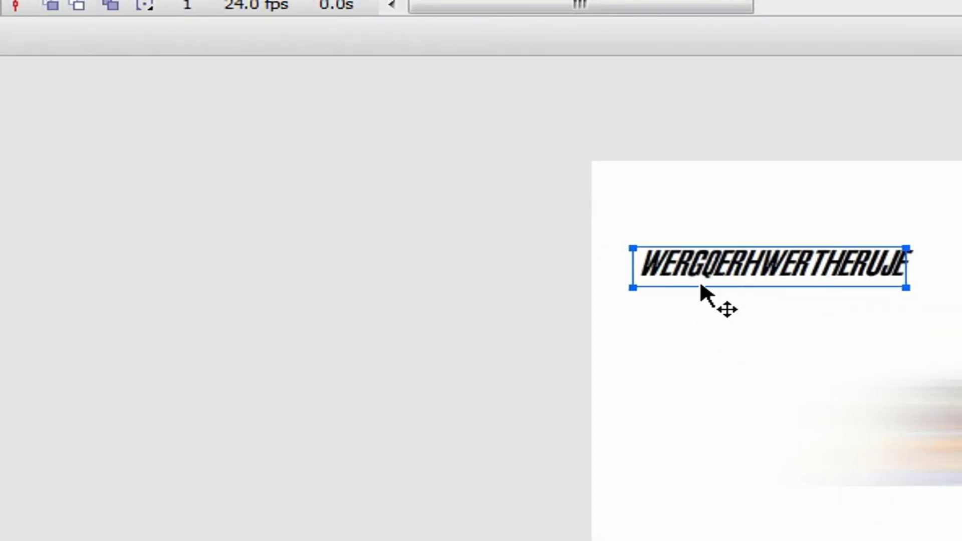
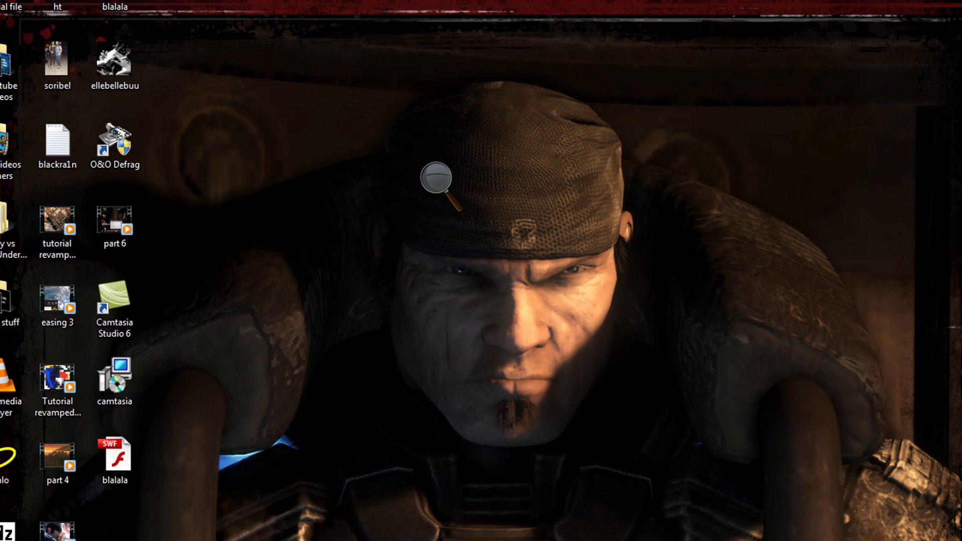
Enlarge the screen with the Windows Magnifier and zoom it back out.
{"action": "left_click", "coordinate": [437, 179]}
{"action": "left_click", "coordinate": [453, 188]}
{"action": "left_click", "coordinate": [454, 189]}
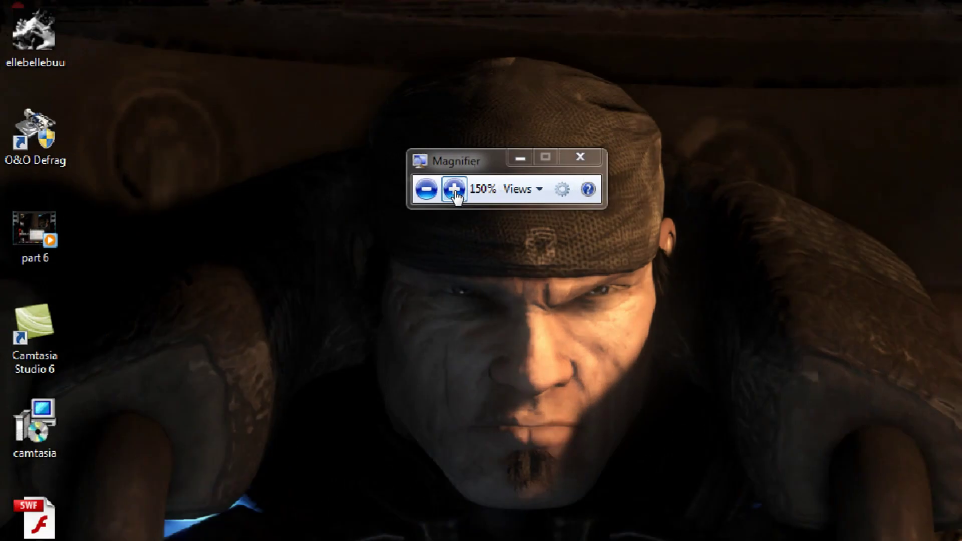
{"action": "left_click", "coordinate": [454, 188]}
{"action": "left_click", "coordinate": [454, 188]}
{"action": "left_click", "coordinate": [390, 180]}
{"action": "left_click", "coordinate": [390, 180]}
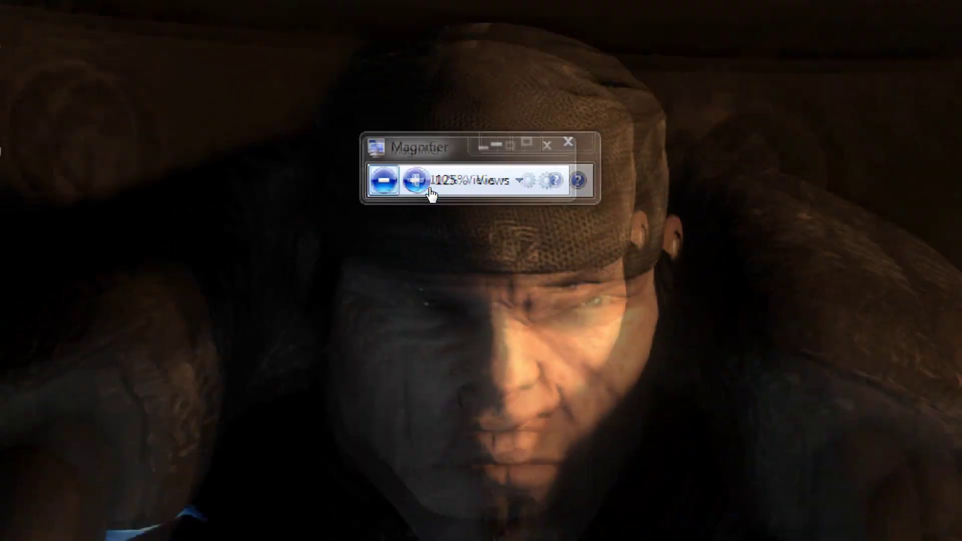
{"action": "left_click", "coordinate": [389, 180]}
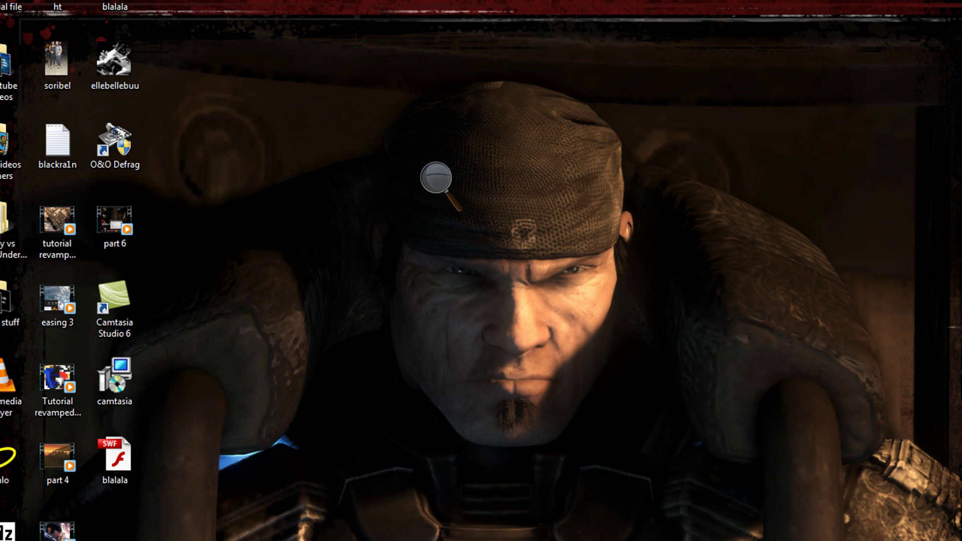
Open the Kenchiro stuff folder in the Pictures library and select the Kenchiro punch 1 sprite sheet.
{"action": "key", "text": "alt+Tab"}
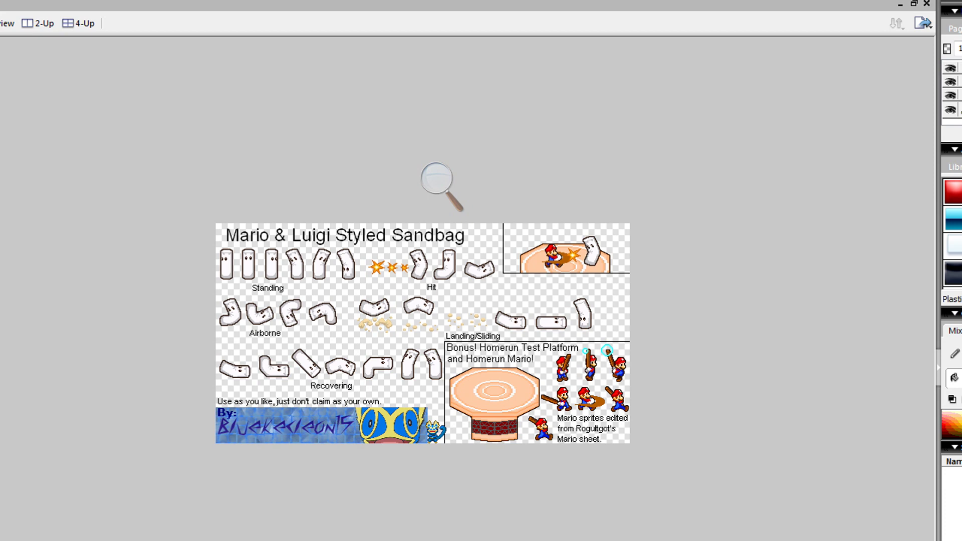
{"action": "key", "text": "super"}
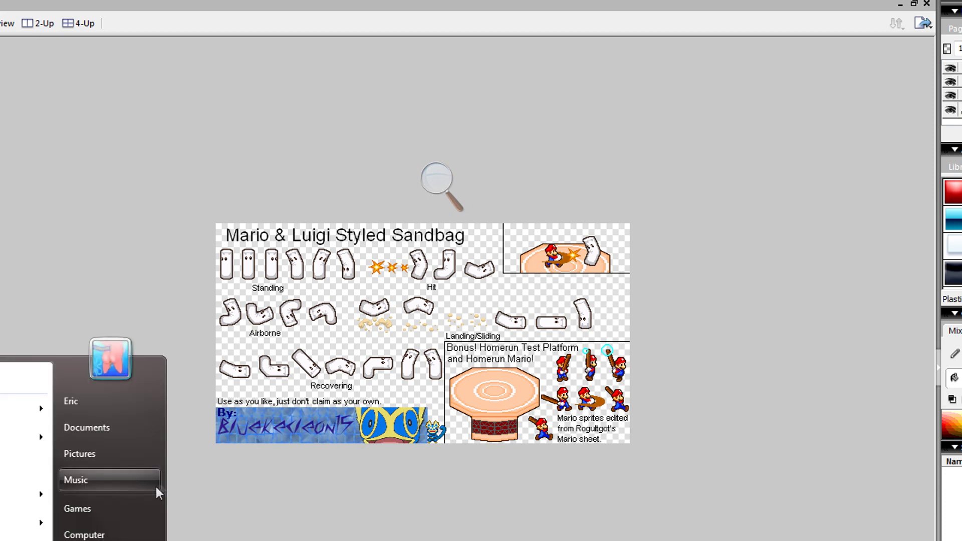
{"action": "left_click", "coordinate": [125, 453]}
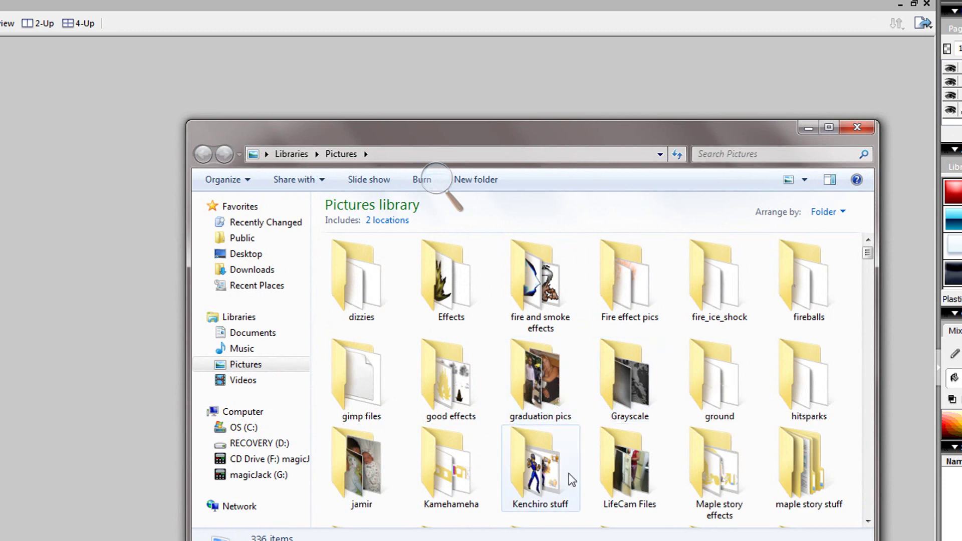
{"action": "double_click", "coordinate": [569, 473]}
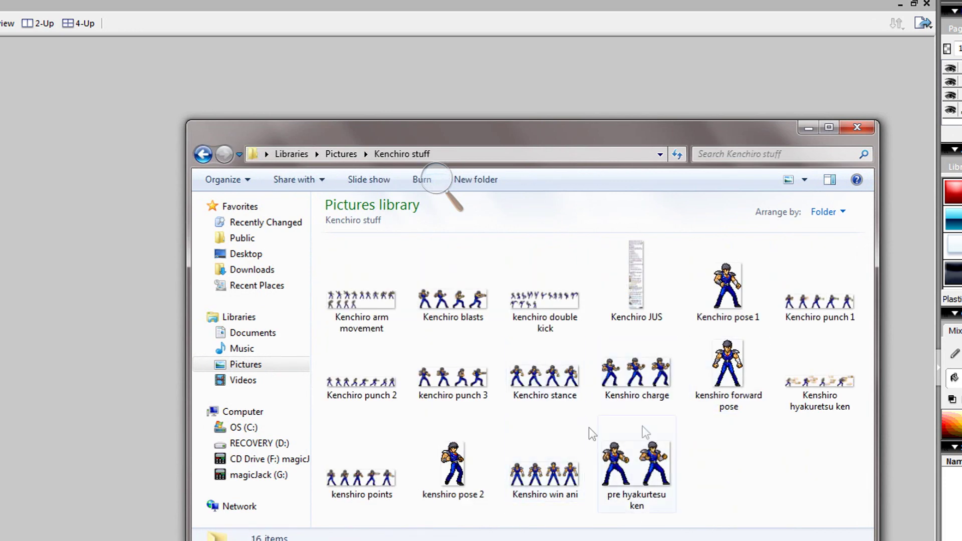
{"action": "left_click", "coordinate": [832, 291]}
{"action": "key", "text": "ctrl+a"}
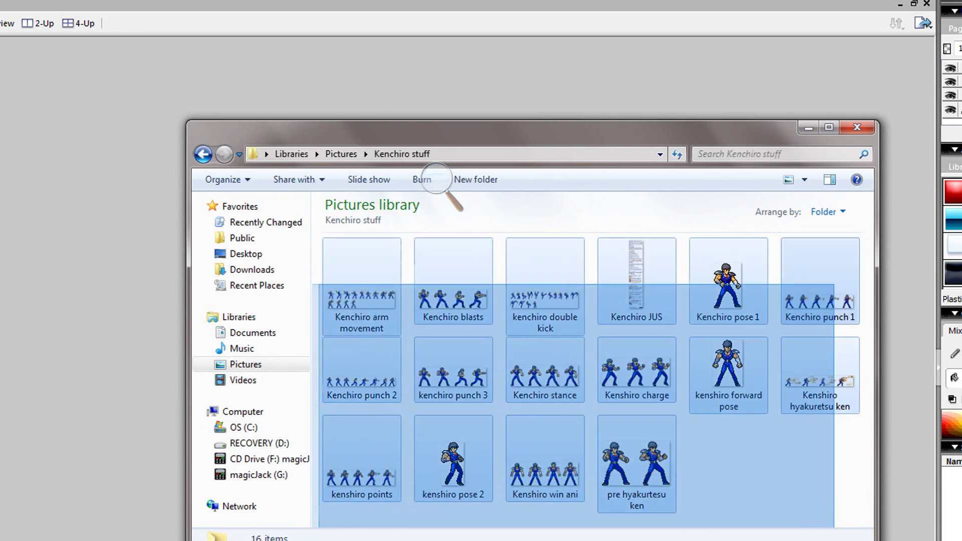
{"action": "left_click", "coordinate": [826, 290]}
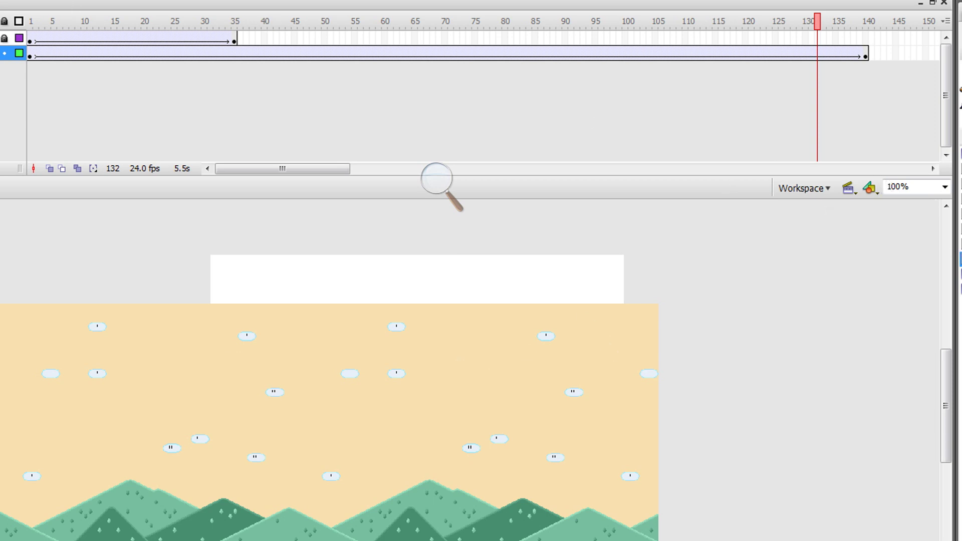
In Flash, lock the unlocked background layer and add a new layer above the existing two.
{"action": "left_click", "coordinate": [4, 53]}
{"action": "left_click_drag", "start_coordinate": [5, 53], "coordinate": [5, 38]}
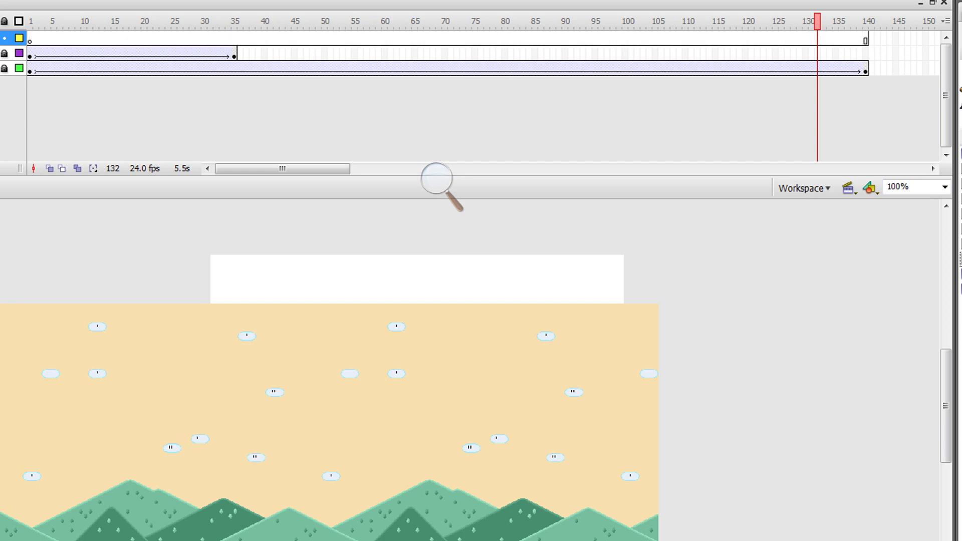
{"action": "left_click", "coordinate": [5, 38]}
Create a new graphic symbol named Kenshiro punch.
{"action": "key", "text": "ctrl+F8"}
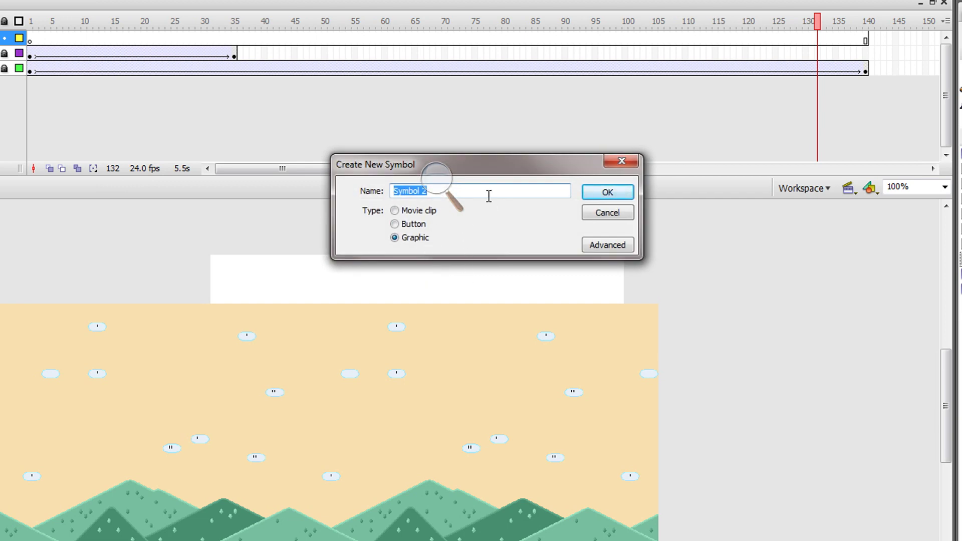
{"action": "key", "text": "BackSpace"}
{"action": "type", "text": "Kensrhihiro punch"}
{"action": "key", "text": "Return"}
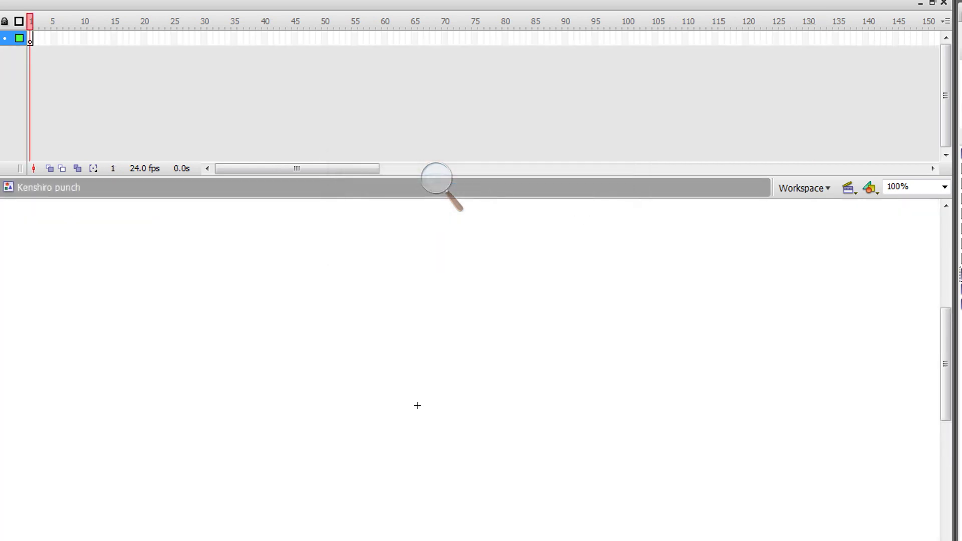
Place the Kenshiro punch sprite sheet from the library inside the symbol and break it apart.
{"action": "left_click_drag", "start_coordinate": [959, 266], "coordinate": [388, 411]}
{"action": "key", "text": "ctrl+equal"}
{"action": "key", "text": "ctrl+equal"}
{"action": "key", "text": "ctrl+b"}
{"action": "left_click", "coordinate": [39, 251]}
{"action": "left_click", "coordinate": [215, 404]}
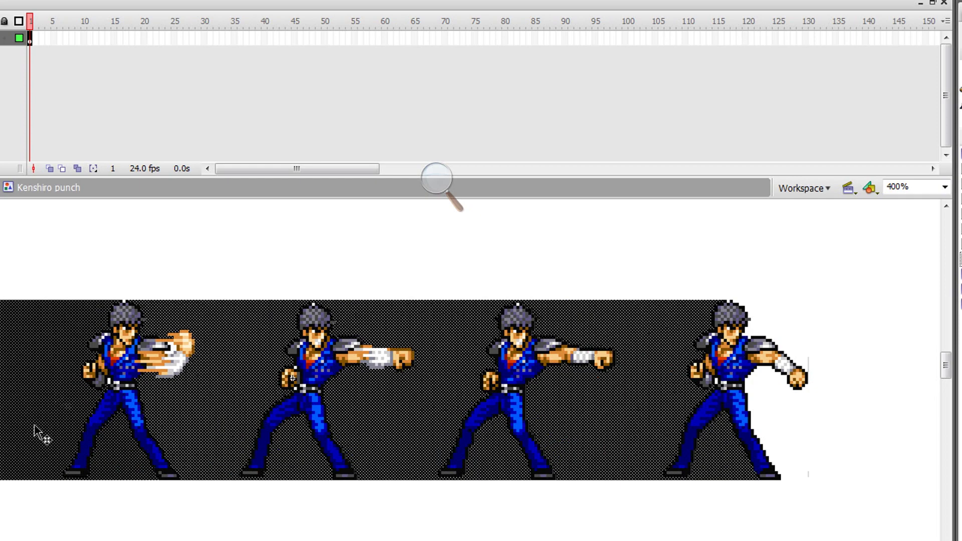
Delete the background around all the punch sprites with the Lasso tool's Magic Wand.
{"action": "key", "text": "l"}
{"action": "scroll", "coordinate": [96, 406], "scroll_direction": "left", "scroll_amount": 5}
{"action": "left_click", "coordinate": [283, 406]}
{"action": "key", "text": "Delete"}
{"action": "left_click", "coordinate": [198, 418]}
{"action": "key", "text": "Delete"}
{"action": "scroll", "coordinate": [441, 391], "scroll_direction": "right", "scroll_amount": 4}
{"action": "left_click", "coordinate": [821, 426]}
{"action": "left_click", "coordinate": [817, 331]}
{"action": "key", "text": "Delete"}
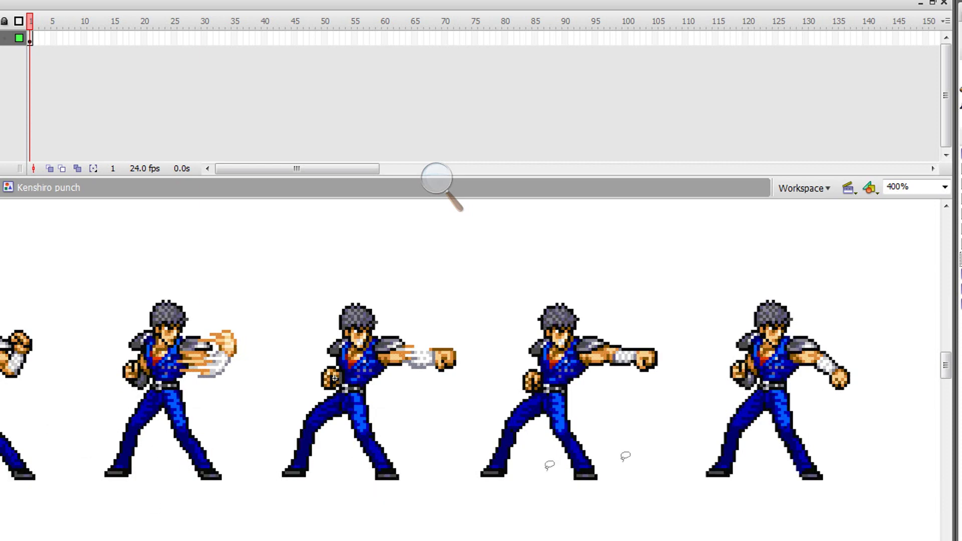
Cut every punch pose except the first and paste them in place in a blank keyframe at frame 2.
{"action": "scroll", "coordinate": [194, 405], "scroll_direction": "left", "scroll_amount": 6}
{"action": "scroll", "coordinate": [193, 405], "scroll_direction": "right", "scroll_amount": 10}
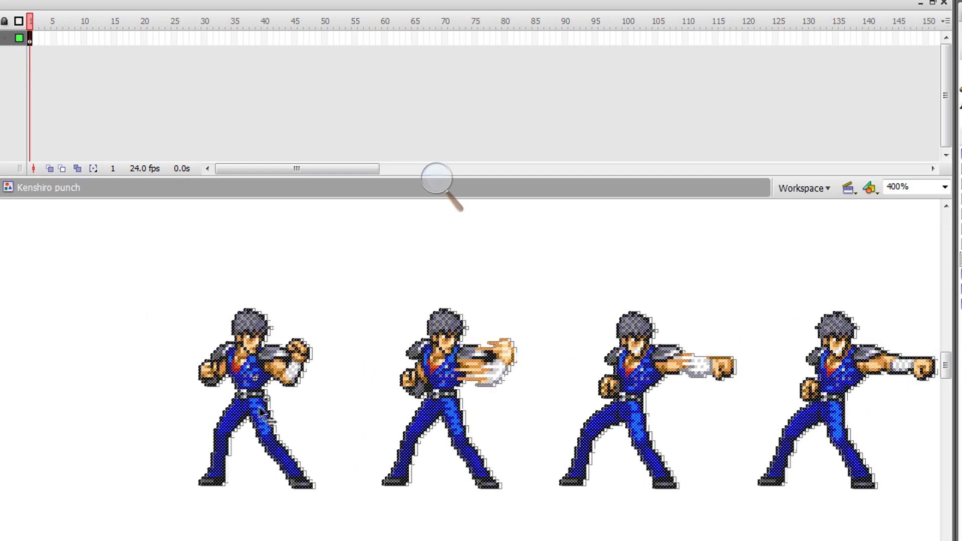
{"action": "right_click", "coordinate": [191, 326]}
{"action": "left_click", "coordinate": [216, 336]}
{"action": "right_click", "coordinate": [33, 38]}
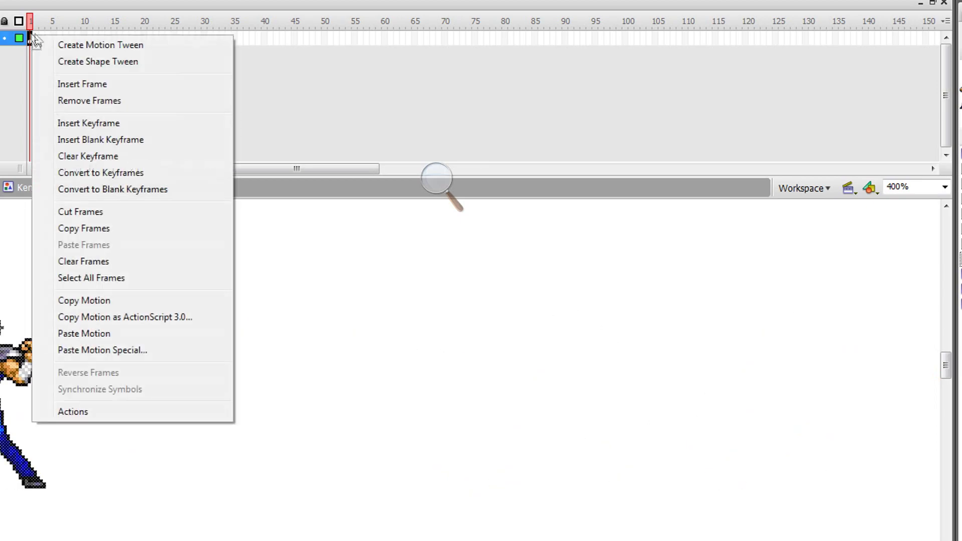
{"action": "left_click", "coordinate": [95, 137]}
{"action": "right_click", "coordinate": [179, 356]}
{"action": "left_click", "coordinate": [231, 414]}
Turn on onion skinning and shift the frame 2 poses until the second pose's feet line up with the first pose.
{"action": "left_click", "coordinate": [49, 168]}
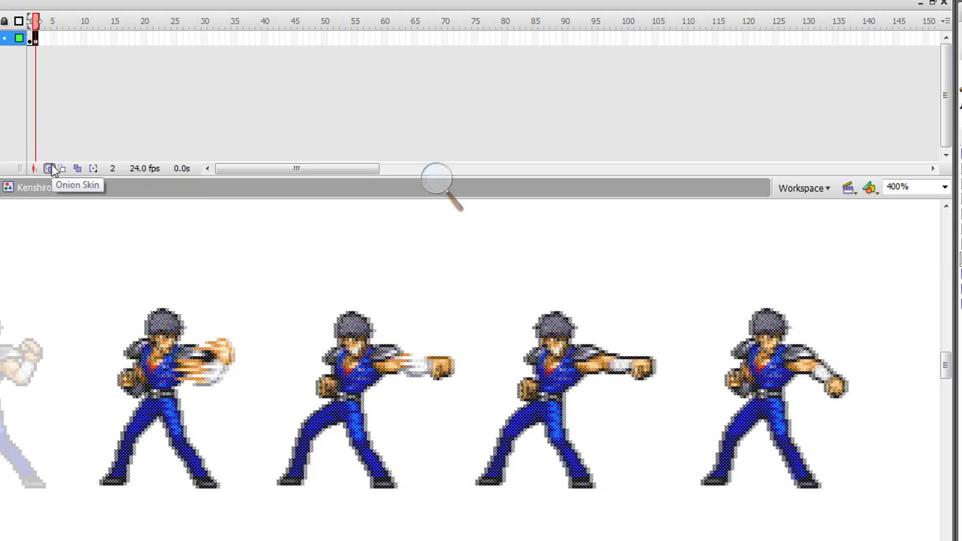
{"action": "key", "text": "shift+Left"}
{"action": "key", "text": "shift+Left"}
{"action": "key", "text": "shift+Left"}
{"action": "key", "text": "shift+Left"}
{"action": "key", "text": "shift+Left"}
{"action": "key", "text": "shift+Left"}
{"action": "key", "text": "shift+Left"}
{"action": "key", "text": "z"}
{"action": "left_click", "coordinate": [441, 411]}
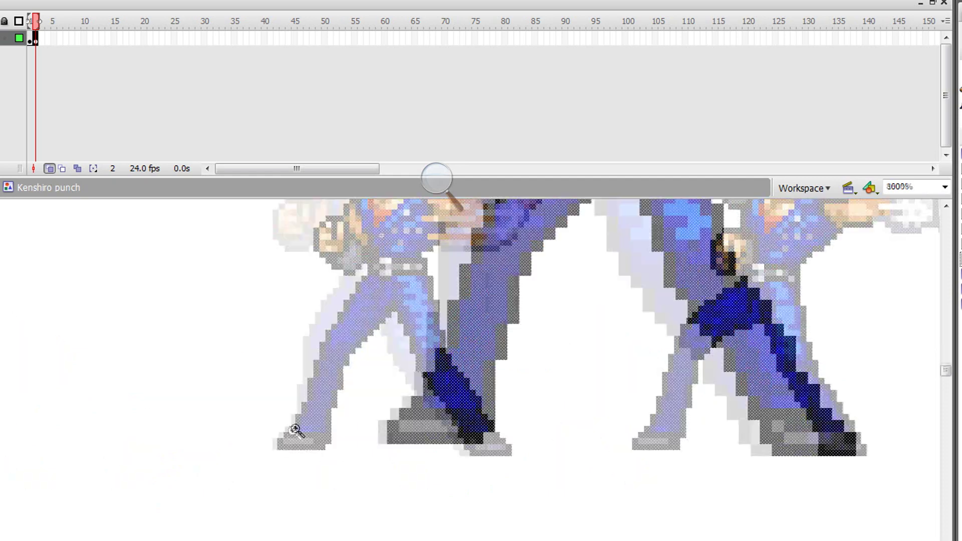
{"action": "key", "text": "Left"}
Move the three poses after the second one to a blank keyframe at frame 3, pasted in place.
{"action": "left_click", "coordinate": [334, 367], "text": "alt"}
{"action": "left_click", "coordinate": [334, 368], "text": "alt"}
{"action": "left_click", "coordinate": [334, 367], "text": "alt"}
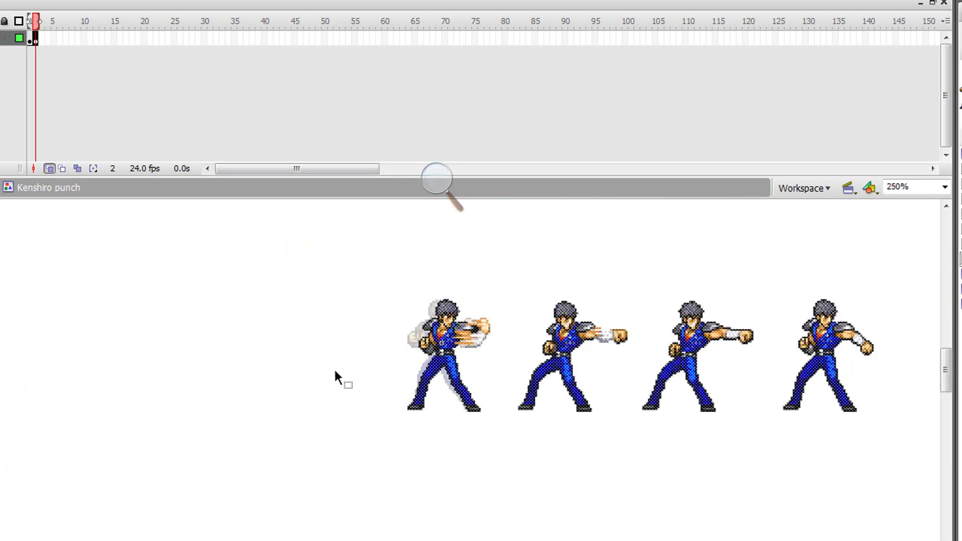
{"action": "key", "text": "F7"}
{"action": "right_click", "coordinate": [242, 349]}
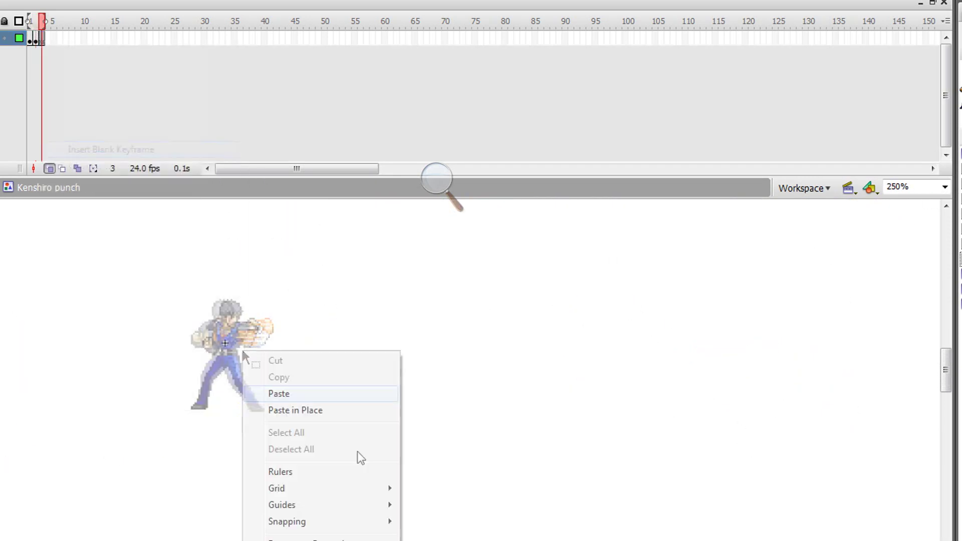
{"action": "left_click", "coordinate": [321, 408]}
Shift the frame 3 poses until the third pose lines up with the onion-skinned second pose.
{"action": "key", "text": "shift+Left"}
{"action": "key", "text": "shift+Left"}
{"action": "key", "text": "shift+Left"}
{"action": "key", "text": "shift+Left"}
{"action": "key", "text": "shift+Left"}
{"action": "key", "text": "shift+Left"}
{"action": "key", "text": "shift+Left"}
{"action": "key", "text": "shift+Left"}
{"action": "key", "text": "shift+Left"}
{"action": "key", "text": "shift+Left"}
{"action": "key", "text": "z"}
{"action": "left_click", "coordinate": [427, 416]}
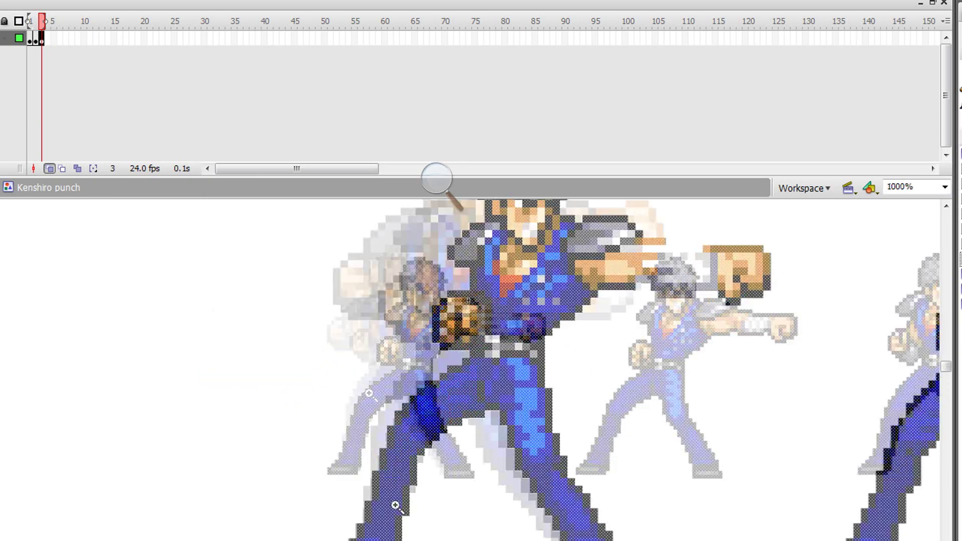
{"action": "key", "text": "Left"}
Cut the last two poses from frame 3 and paste them in place in a blank keyframe at frame 4.
{"action": "left_click", "coordinate": [397, 468], "text": "alt"}
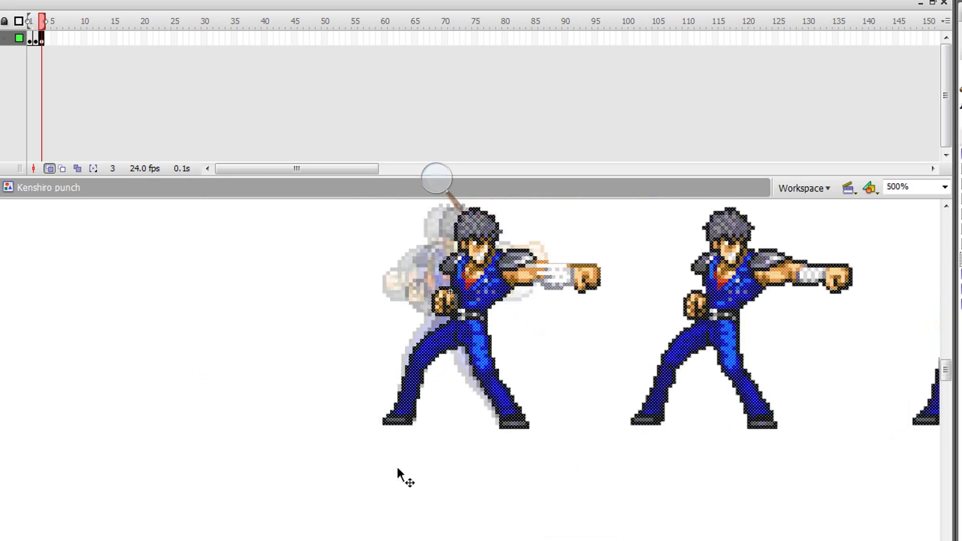
{"action": "left_click", "coordinate": [397, 477], "text": "alt"}
{"action": "key", "text": "v"}
{"action": "left_click_drag", "start_coordinate": [828, 461], "coordinate": [516, 280]}
{"action": "key", "text": "Delete"}
{"action": "right_click", "coordinate": [48, 40]}
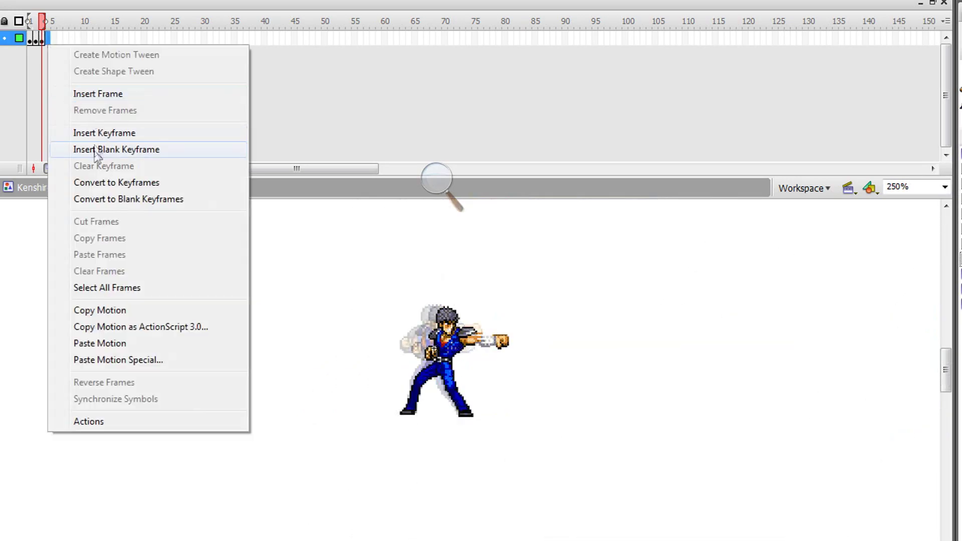
{"action": "left_click", "coordinate": [71, 148]}
{"action": "right_click", "coordinate": [429, 339]}
{"action": "left_click", "coordinate": [488, 393]}
Align the fourth pose's feet in frame 4 with the onion-skinned third pose.
{"action": "key", "text": "z"}
{"action": "left_click", "coordinate": [560, 354]}
{"action": "left_click_drag", "start_coordinate": [166, 411], "coordinate": [300, 483]}
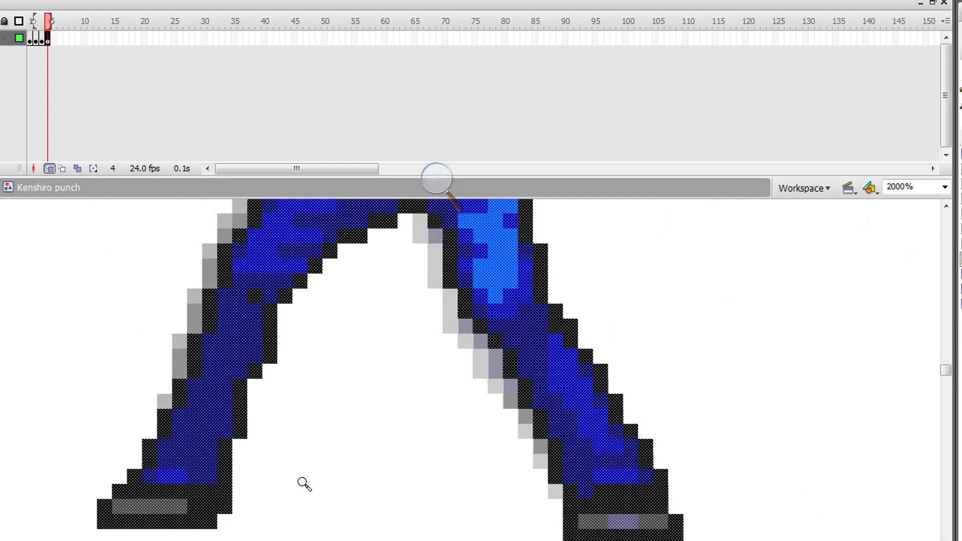
{"action": "left_click", "coordinate": [304, 484], "text": "alt"}
{"action": "left_click", "coordinate": [304, 484], "text": "alt"}
Move the last pose to a blank keyframe at frame 5 and align it over the onion-skinned fourth pose.
{"action": "key", "text": "v"}
{"action": "left_click", "coordinate": [516, 373]}
{"action": "key", "text": "ctrl+x"}
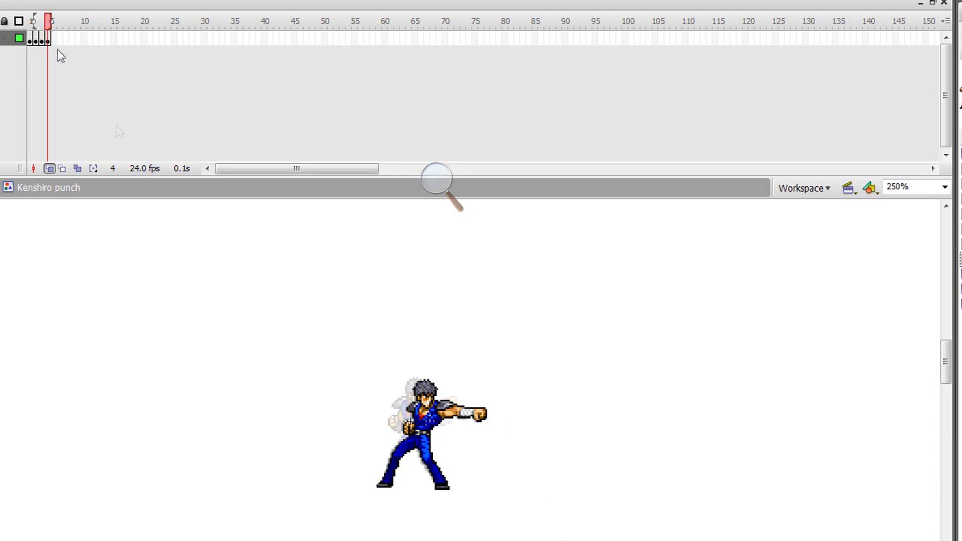
{"action": "right_click", "coordinate": [54, 39]}
{"action": "left_click", "coordinate": [70, 149]}
{"action": "right_click", "coordinate": [282, 301]}
{"action": "left_click", "coordinate": [339, 354]}
{"action": "left_click_drag", "start_coordinate": [573, 407], "coordinate": [444, 407]}
{"action": "key", "text": "z"}
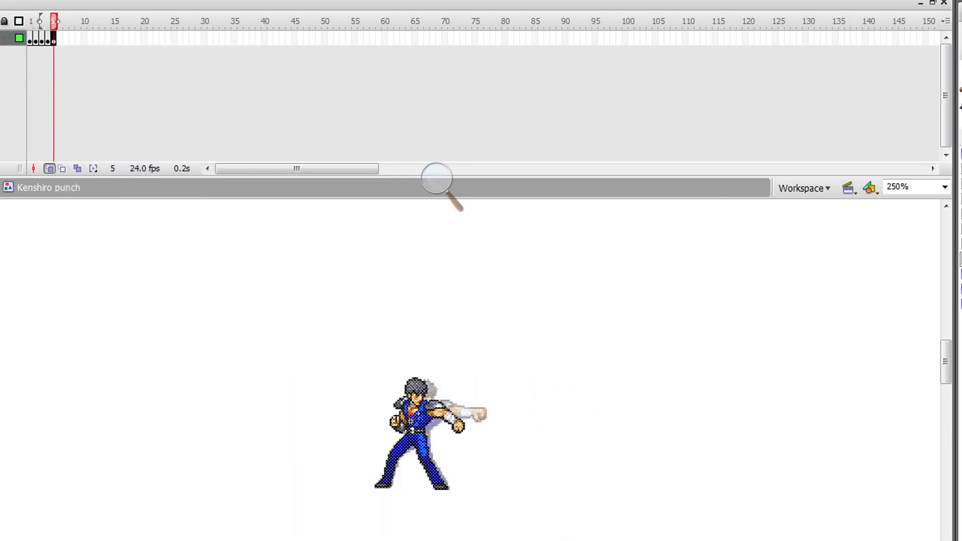